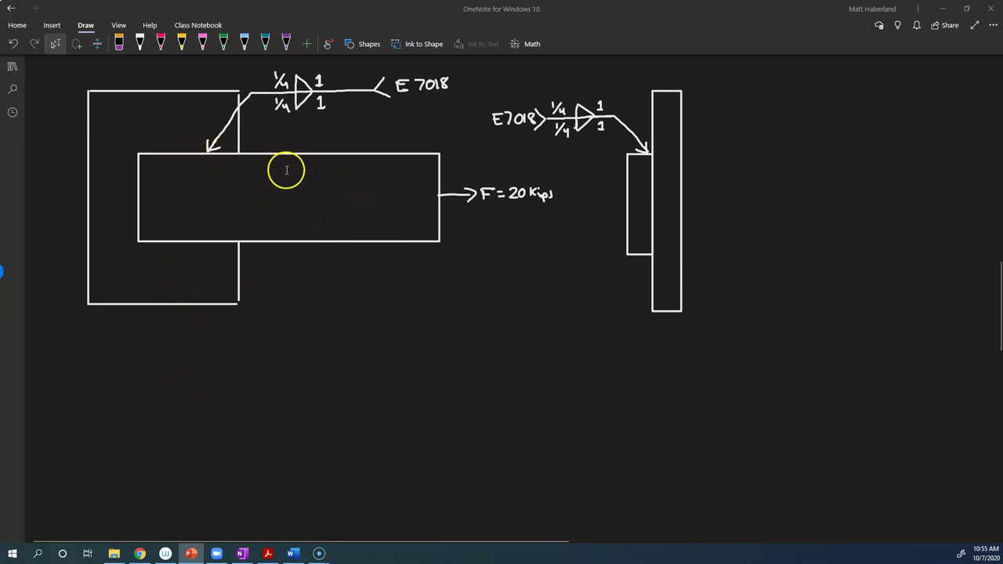
# Duplicate the transverse-weld sketch and place the copy further right on the page
pyautogui.click(333, 155)
pyautogui.click(351, 308)
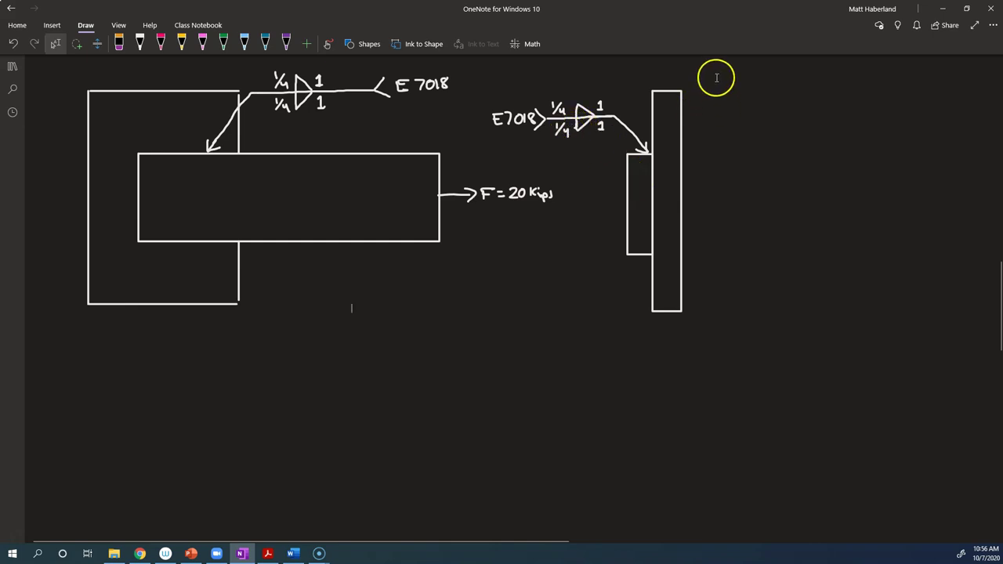
pyautogui.moveTo(716, 77)
pyautogui.mouseDown()
pyautogui.moveTo(642, 330)
pyautogui.moveTo(619, 319)
pyautogui.mouseUp()
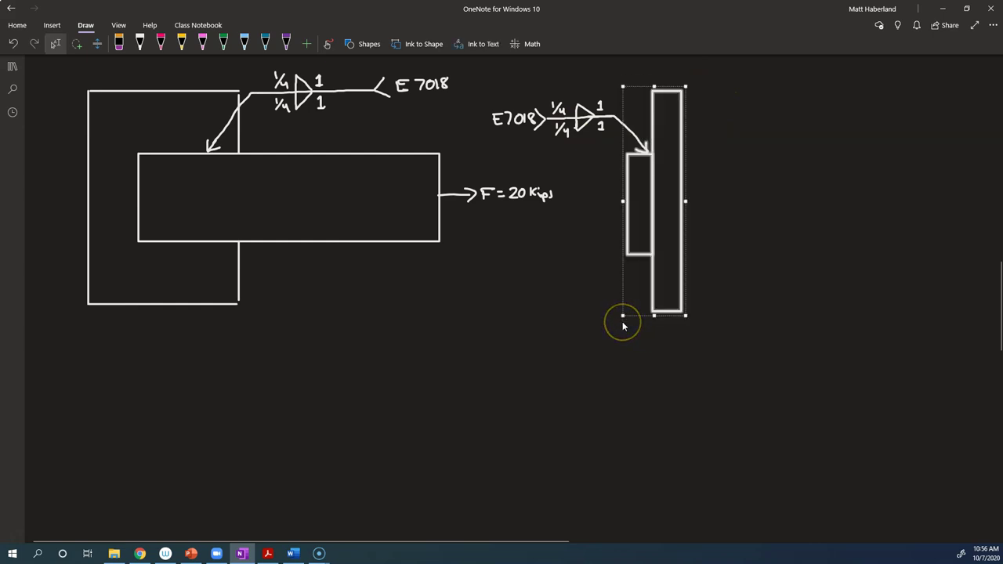
pyautogui.hotkey('ctrl', 'c')
pyautogui.hotkey('ctrl', 'v')
pyautogui.moveTo(757, 417)
pyautogui.mouseDown()
pyautogui.moveTo(812, 171)
pyautogui.moveTo(826, 170)
pyautogui.mouseUp()
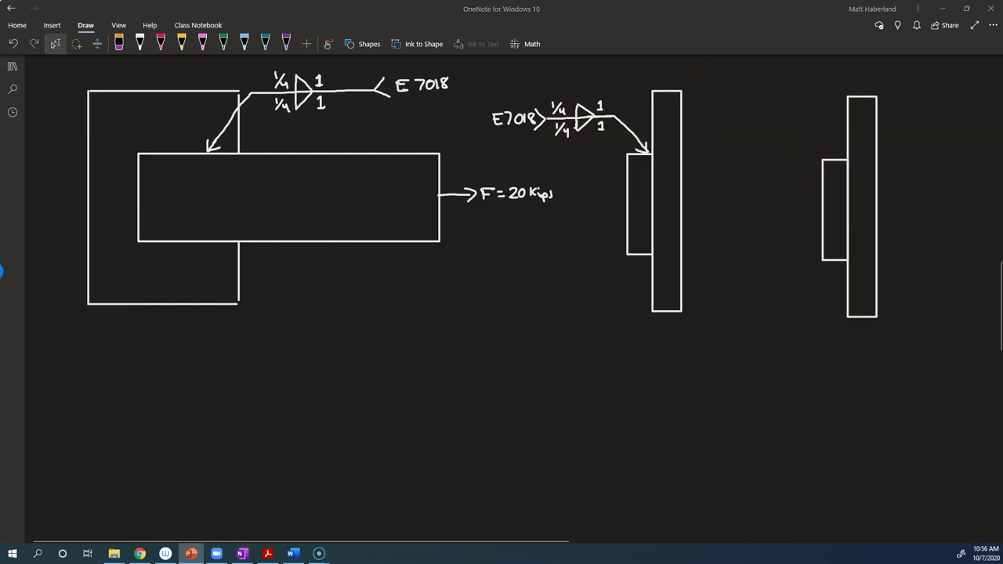
# Draw blue hatched weld triangles at the copy's top and bottom corners and label leg size h = 1/4 in
pyautogui.click(265, 43)
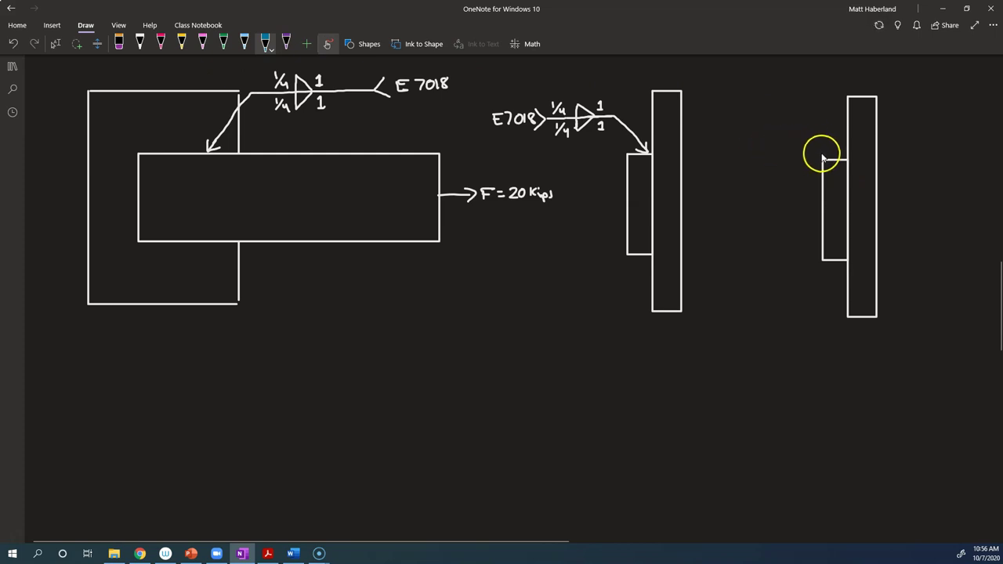
pyautogui.moveTo(823, 161); pyautogui.dragTo(847, 145)
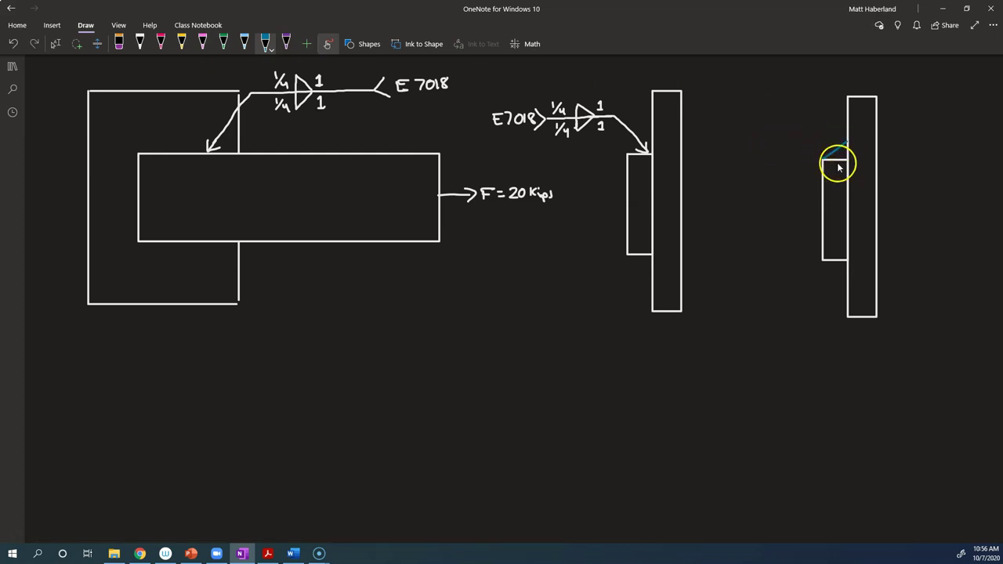
pyautogui.moveTo(824, 262); pyautogui.dragTo(847, 273)
pyautogui.moveTo(831, 158); pyautogui.dragTo(845, 148)
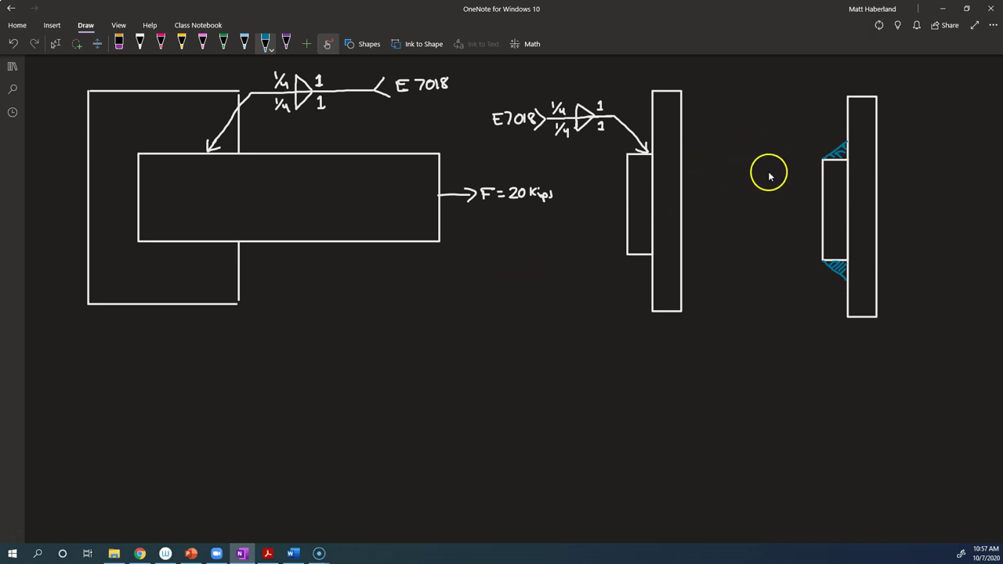
pyautogui.moveTo(852, 142)
pyautogui.mouseDown()
pyautogui.moveTo(930, 137)
pyautogui.moveTo(920, 148)
pyautogui.moveTo(947, 145)
pyautogui.mouseUp()
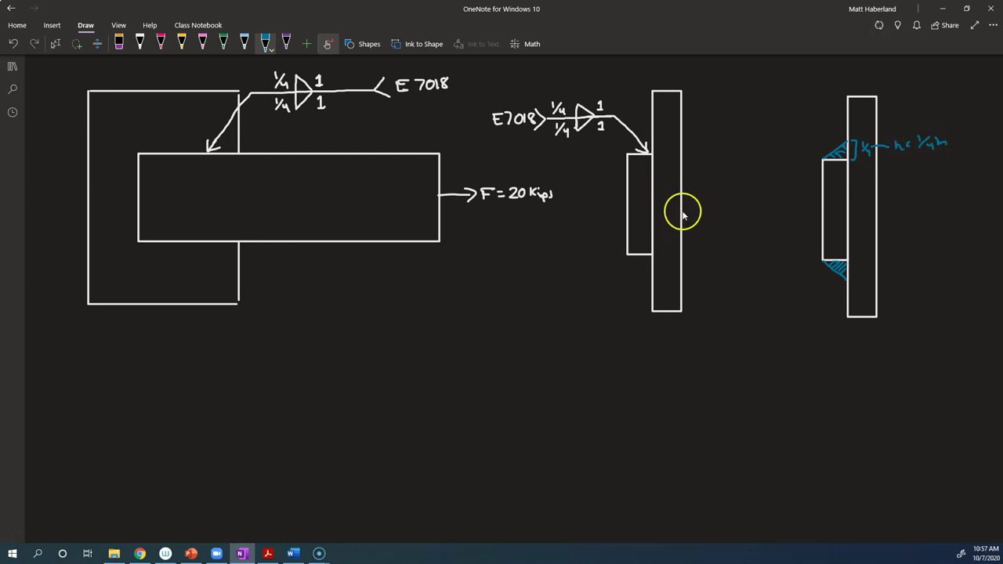
# Draw a purple dashed throat line across the top weld triangle and redo its blue hatching
pyautogui.click(286, 43)
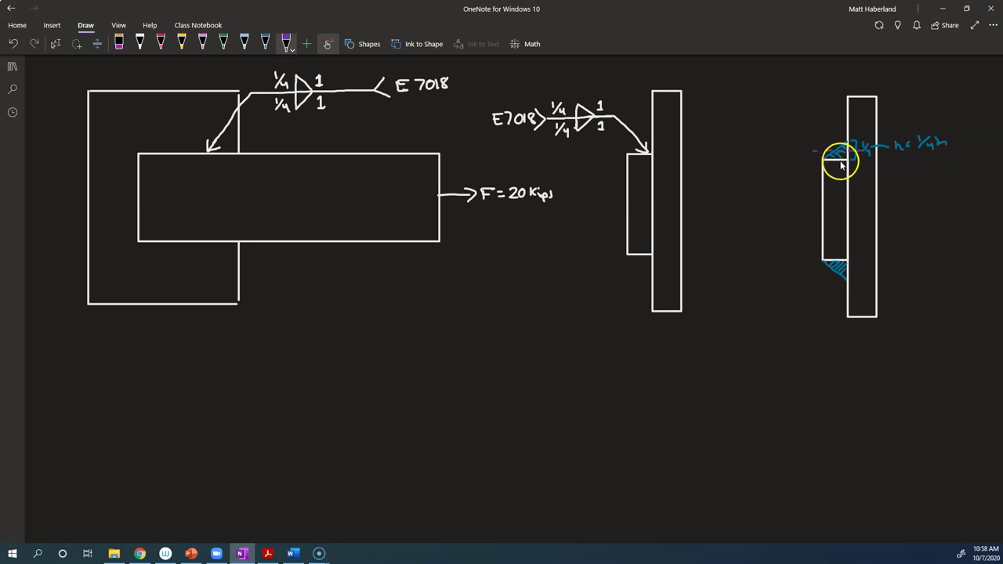
pyautogui.moveTo(859, 151); pyautogui.dragTo(819, 150)
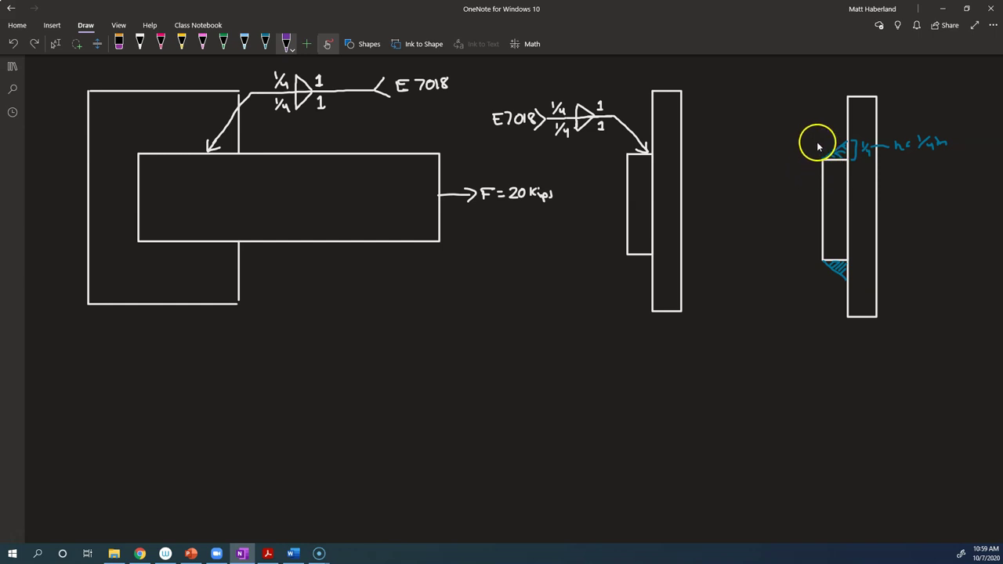
pyautogui.click(824, 140)
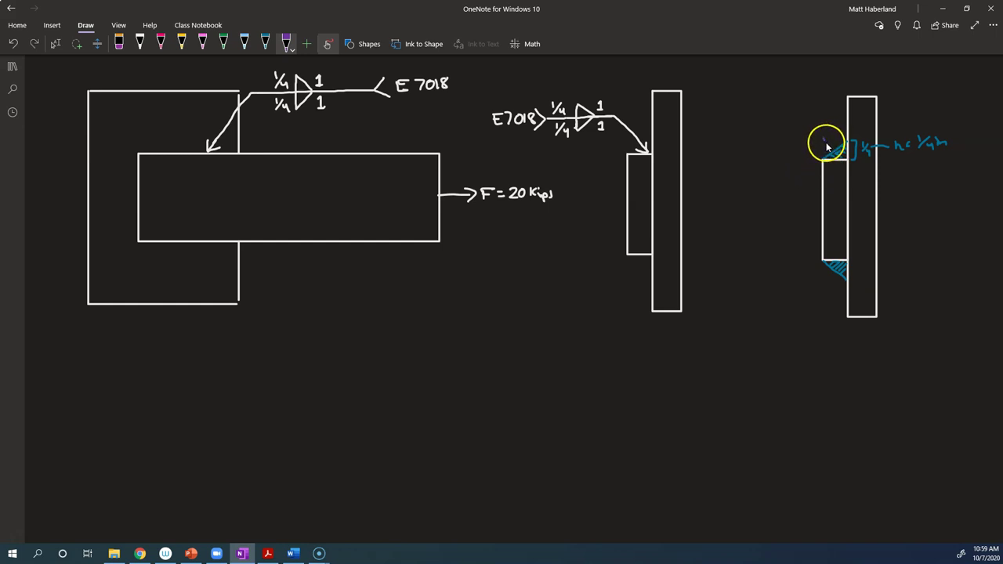
pyautogui.moveTo(833, 150); pyautogui.dragTo(841, 159)
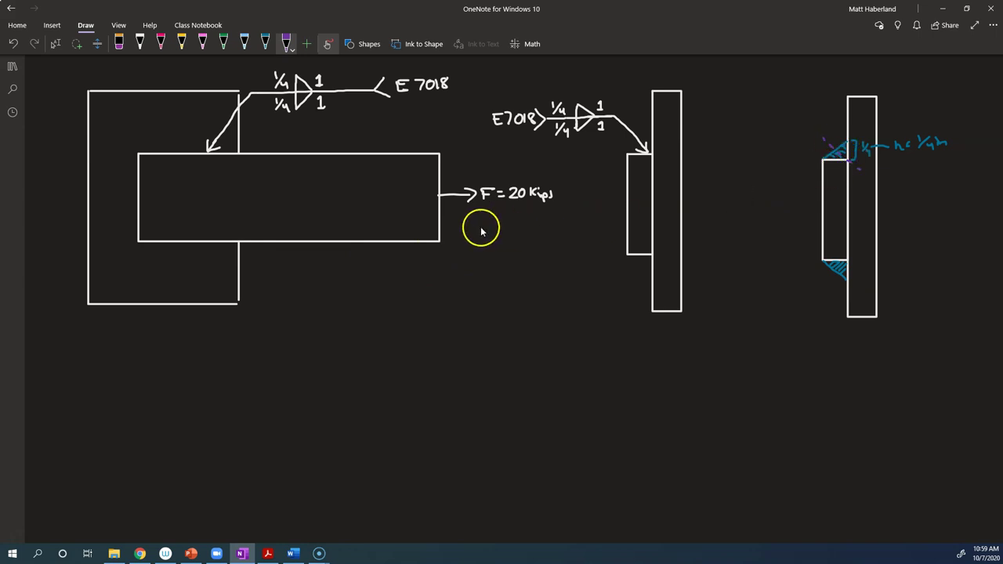
# Draw an enlarged light-blue weld triangle below the left sketch with both legs dimensioned h
pyautogui.click(265, 43)
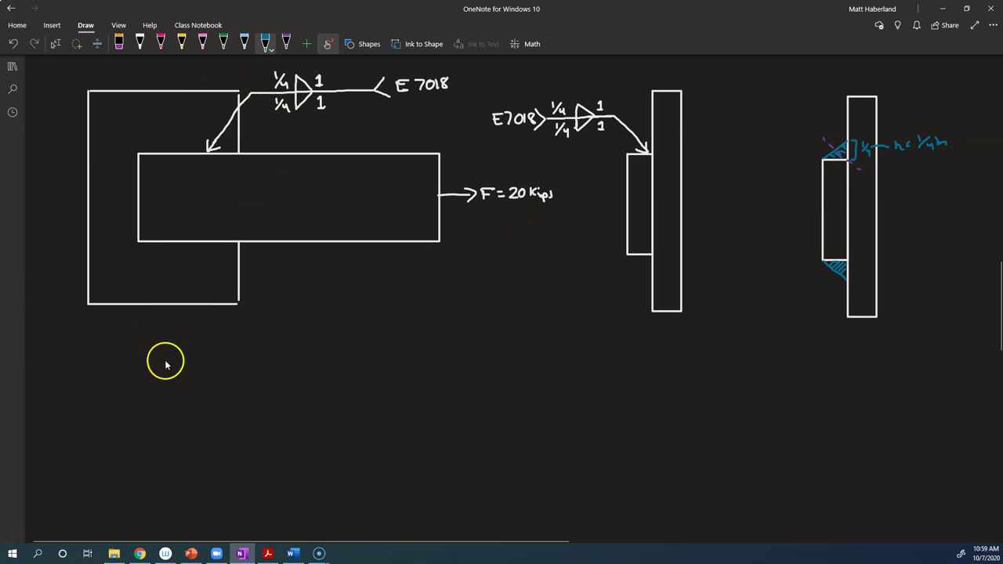
pyautogui.moveTo(141, 377)
pyautogui.mouseDown()
pyautogui.moveTo(131, 398)
pyautogui.moveTo(163, 365)
pyautogui.moveTo(128, 406)
pyautogui.mouseUp()
pyautogui.hotkey('ctrl', 'z')
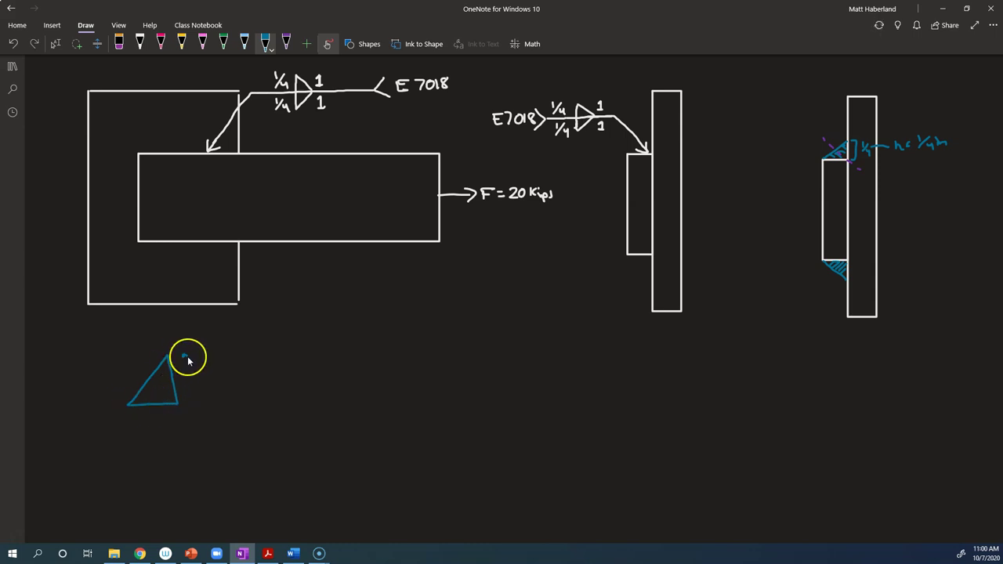
pyautogui.moveTo(185, 357)
pyautogui.mouseDown()
pyautogui.moveTo(188, 376)
pyautogui.moveTo(201, 381)
pyautogui.moveTo(198, 403)
pyautogui.mouseUp()
pyautogui.moveTo(133, 419)
pyautogui.mouseDown()
pyautogui.moveTo(123, 419)
pyautogui.moveTo(175, 420)
pyautogui.mouseUp()
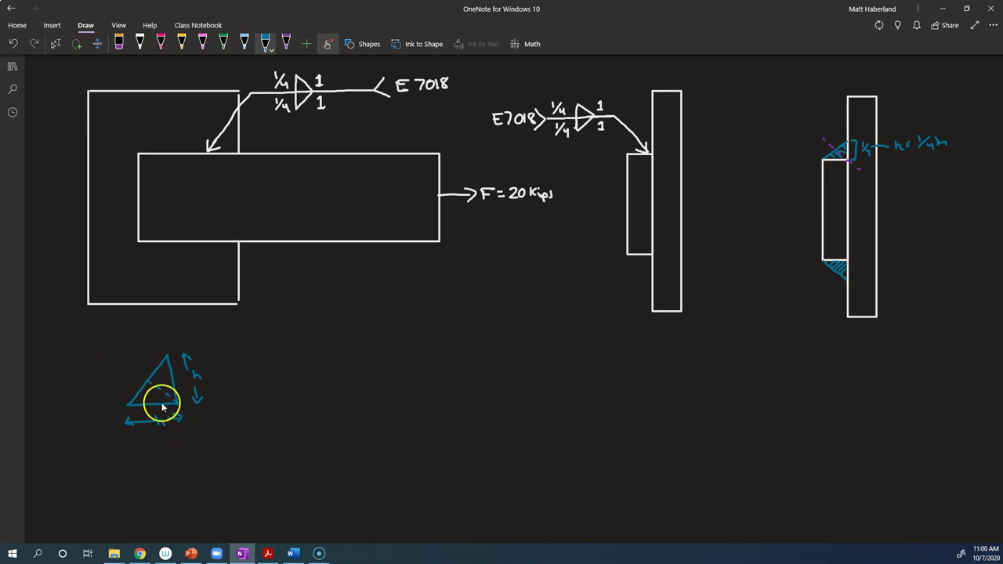
# Mark the triangle's right angle in yellow and write 45° beside it
pyautogui.click(181, 44)
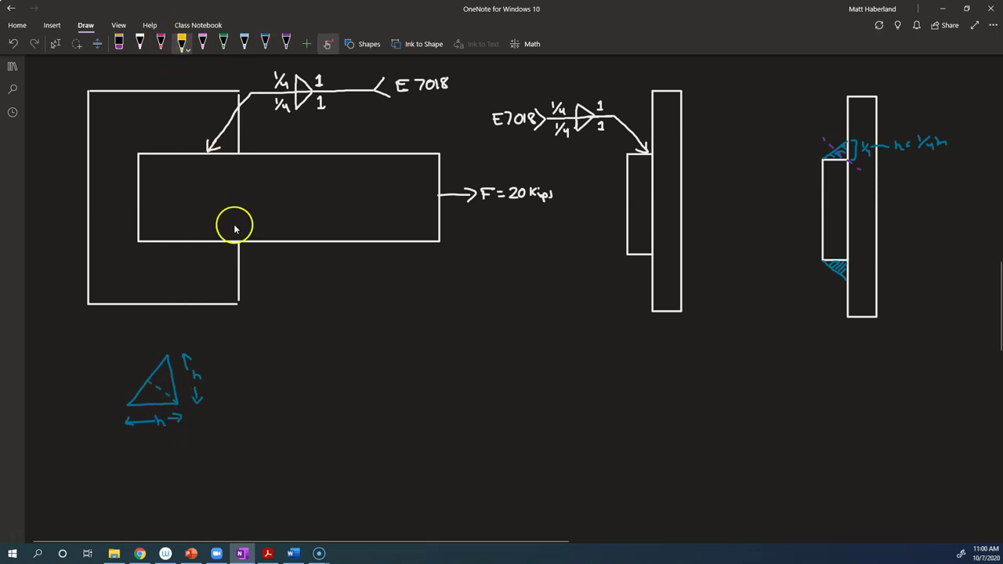
pyautogui.moveTo(167, 402); pyautogui.dragTo(174, 396)
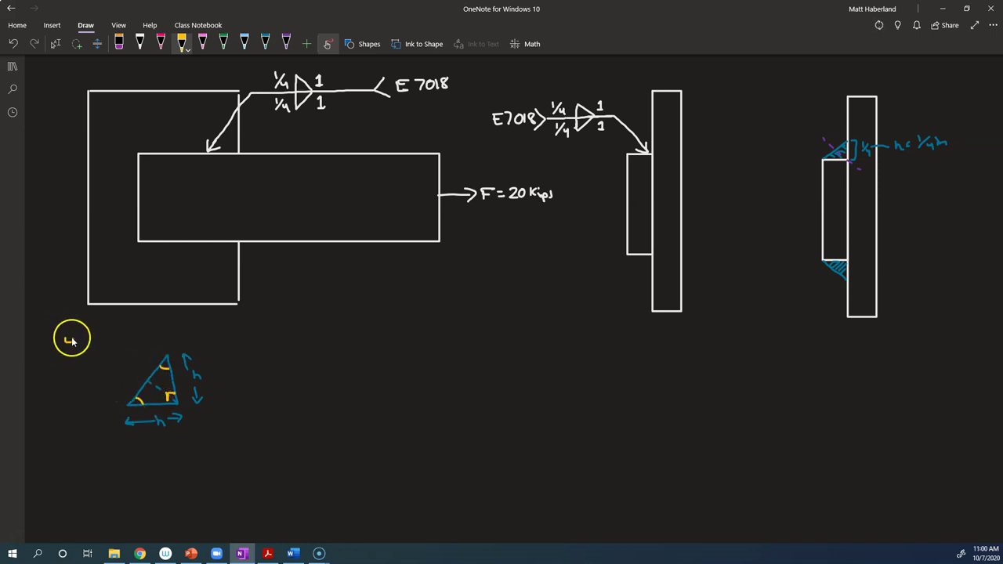
pyautogui.moveTo(70, 335); pyautogui.dragTo(70, 346)
pyautogui.moveTo(83, 336); pyautogui.dragTo(77, 346)
pyautogui.moveTo(88, 335); pyautogui.dragTo(89, 337)
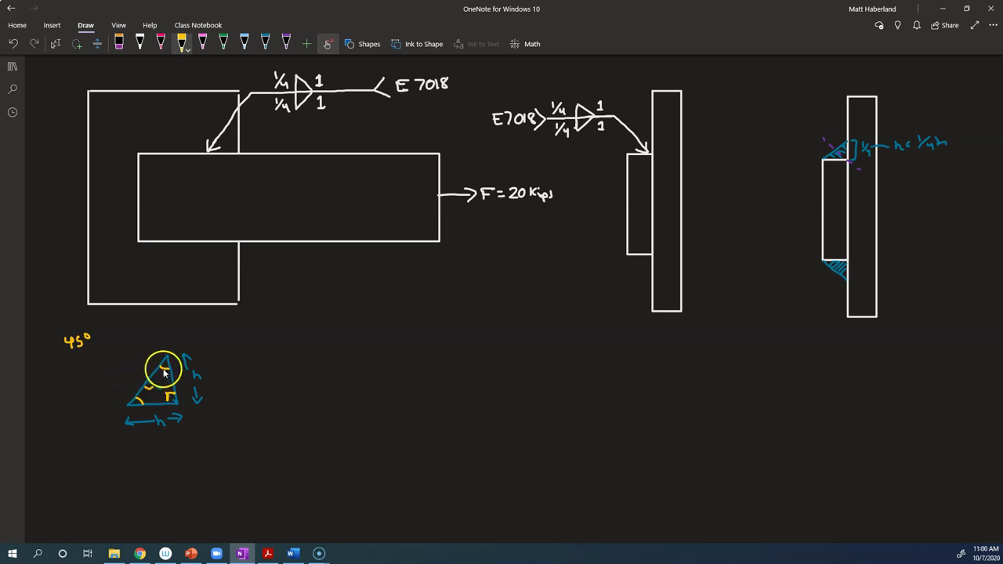
# Mark the first triangle's top angle, then draw a dashed base and the rotated triangle in blue
pyautogui.moveTo(159, 367)
pyautogui.mouseDown()
pyautogui.moveTo(193, 334)
pyautogui.moveTo(162, 334)
pyautogui.moveTo(161, 367)
pyautogui.moveTo(161, 356)
pyautogui.moveTo(111, 406)
pyautogui.mouseUp()
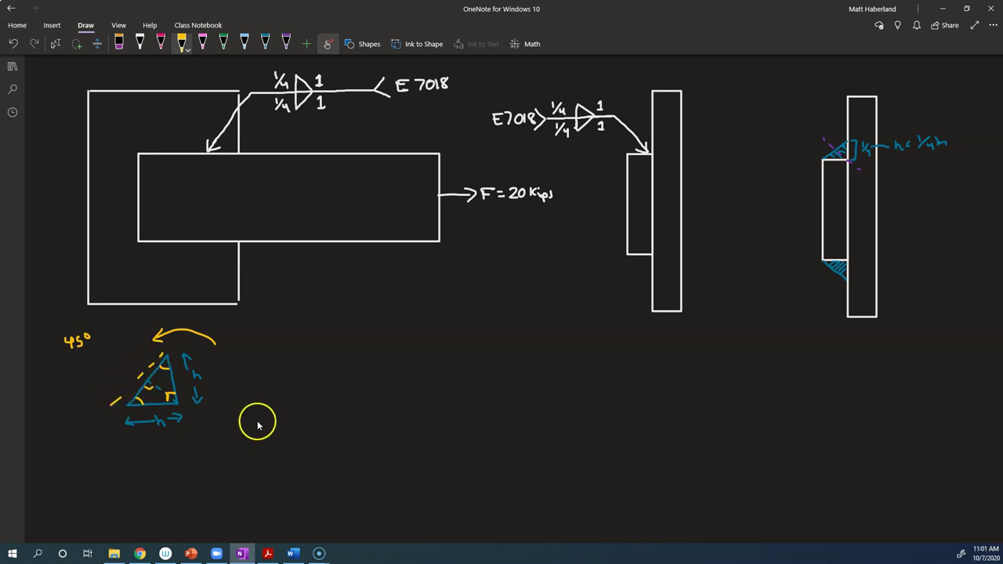
pyautogui.moveTo(238, 404); pyautogui.dragTo(285, 403)
pyautogui.moveTo(304, 402); pyautogui.dragTo(314, 402)
pyautogui.moveTo(333, 402); pyautogui.dragTo(338, 401)
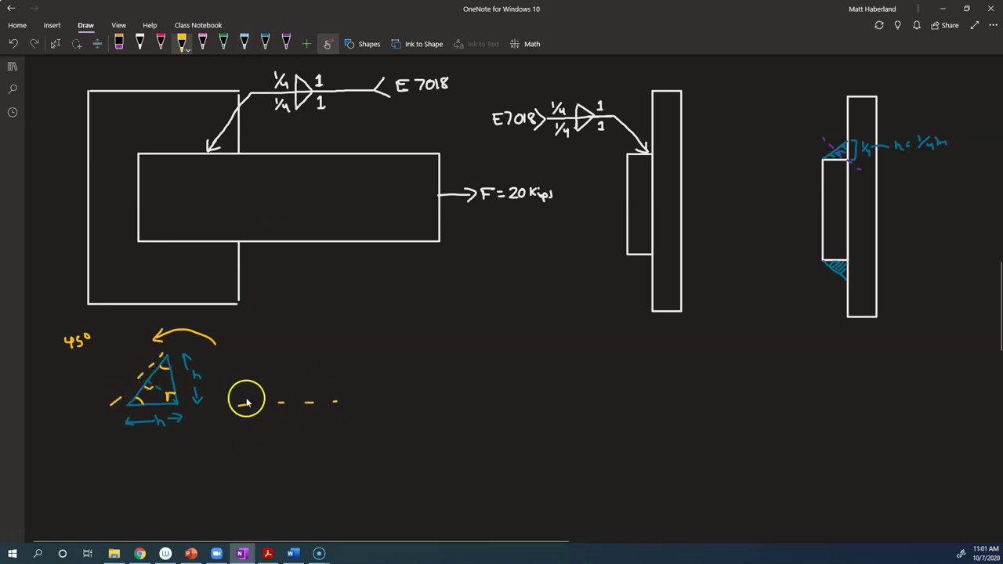
pyautogui.click(265, 43)
pyautogui.moveTo(247, 399)
pyautogui.mouseDown()
pyautogui.moveTo(286, 358)
pyautogui.moveTo(287, 394)
pyautogui.moveTo(249, 396)
pyautogui.mouseUp()
# Mark the rotated triangle's corner angles in yellow, labelling one 45 and the sloped side h
pyautogui.click(181, 43)
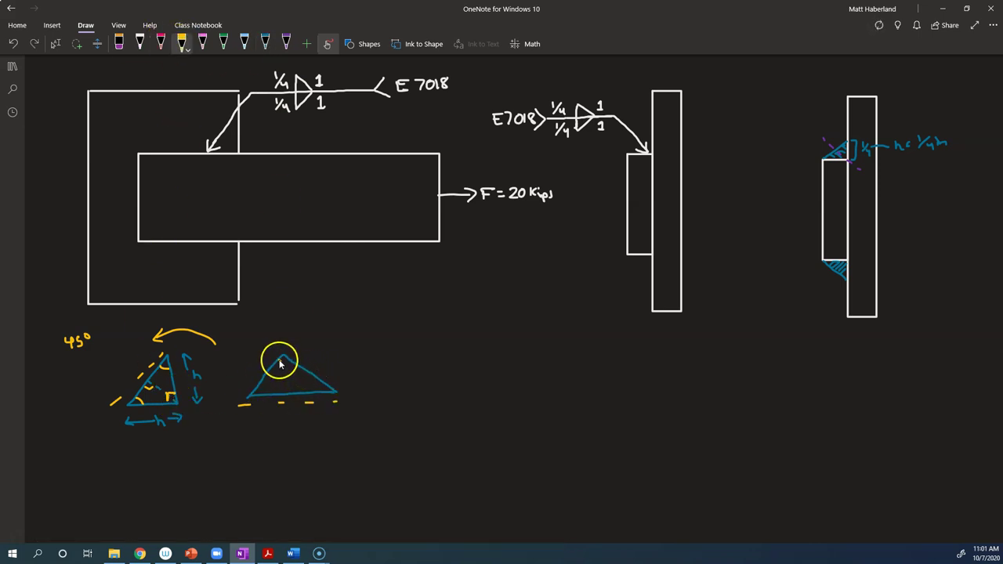
pyautogui.moveTo(279, 363); pyautogui.dragTo(288, 378)
pyautogui.click(265, 43)
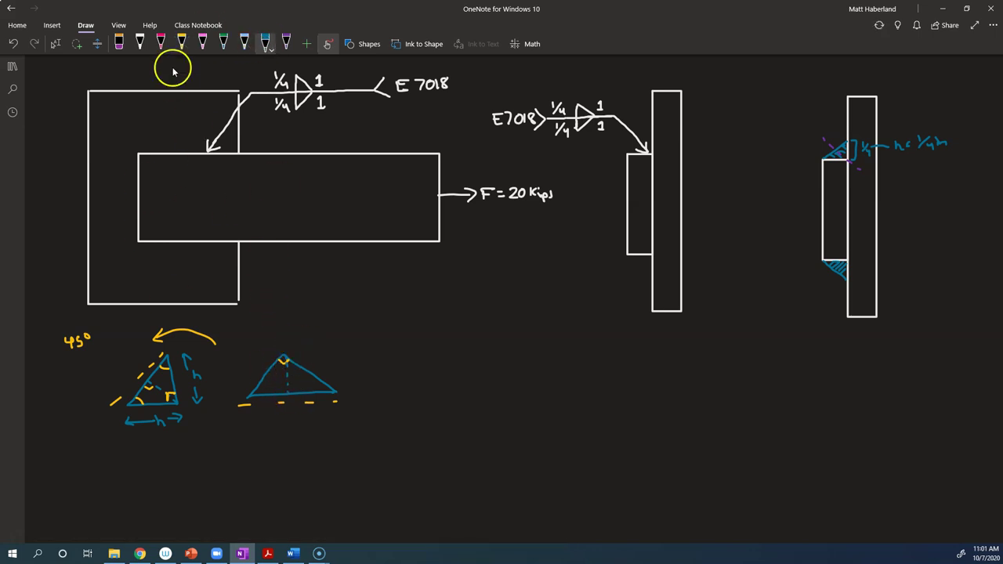
pyautogui.click(182, 43)
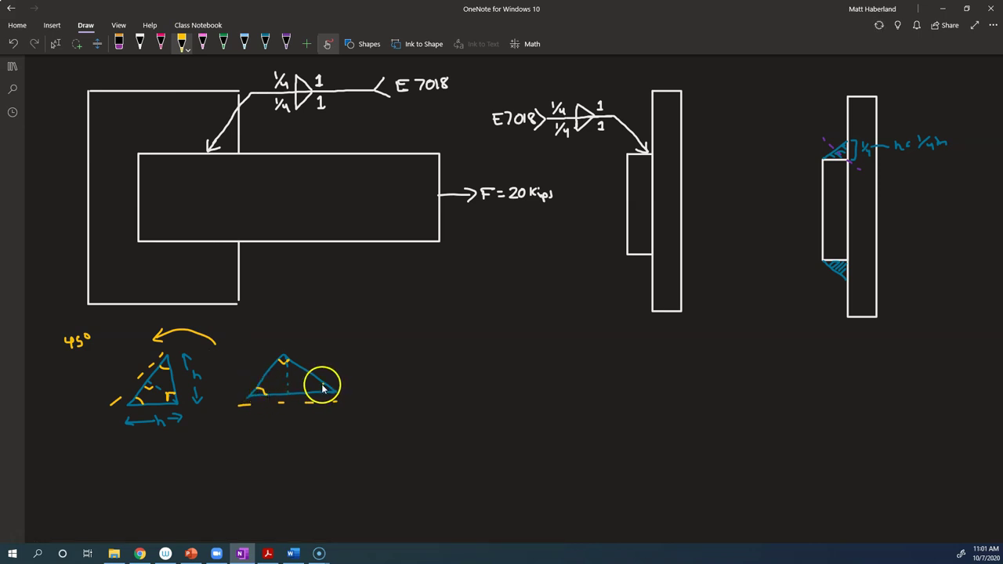
pyautogui.moveTo(325, 385); pyautogui.dragTo(322, 394)
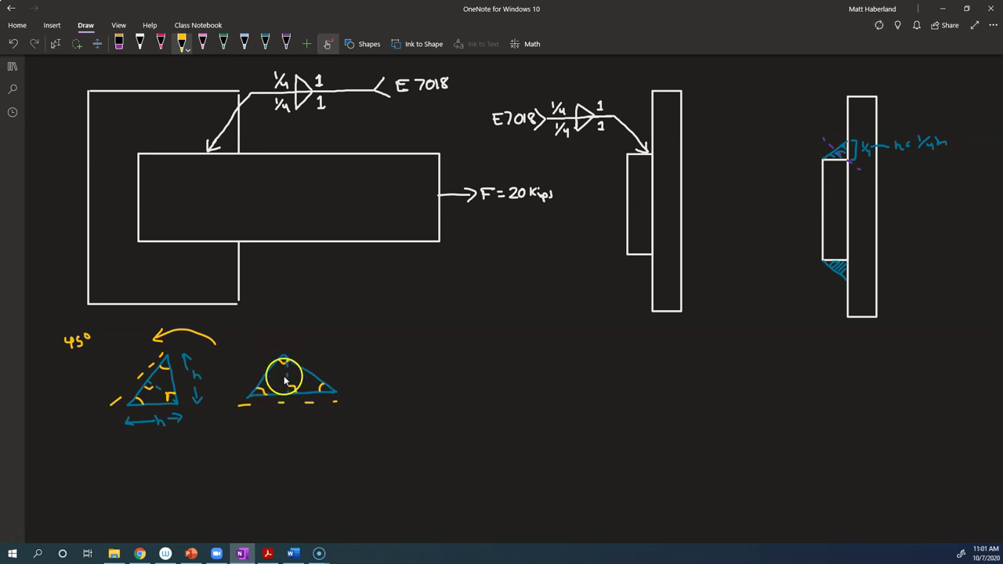
pyautogui.click(244, 44)
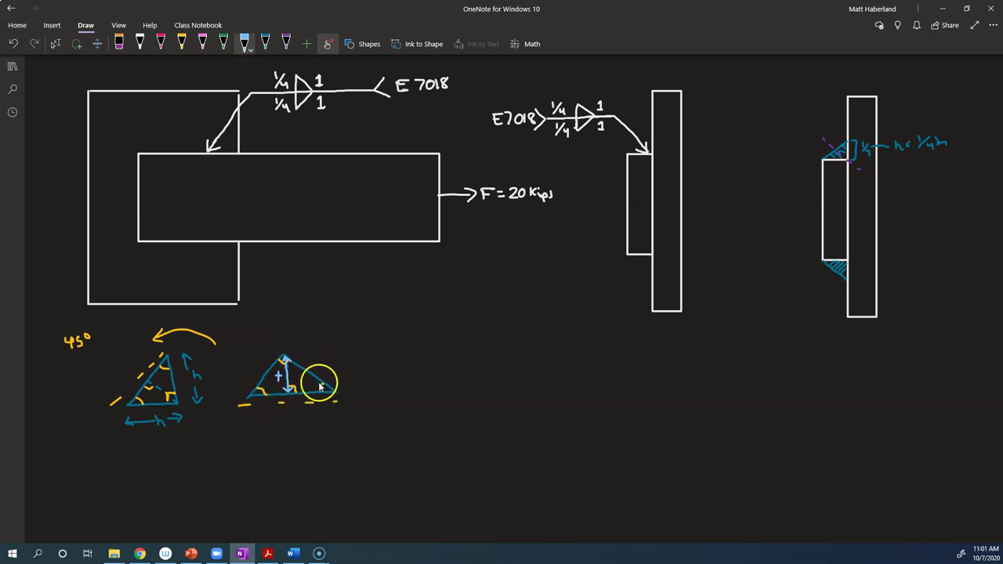
pyautogui.moveTo(346, 367); pyautogui.dragTo(348, 374)
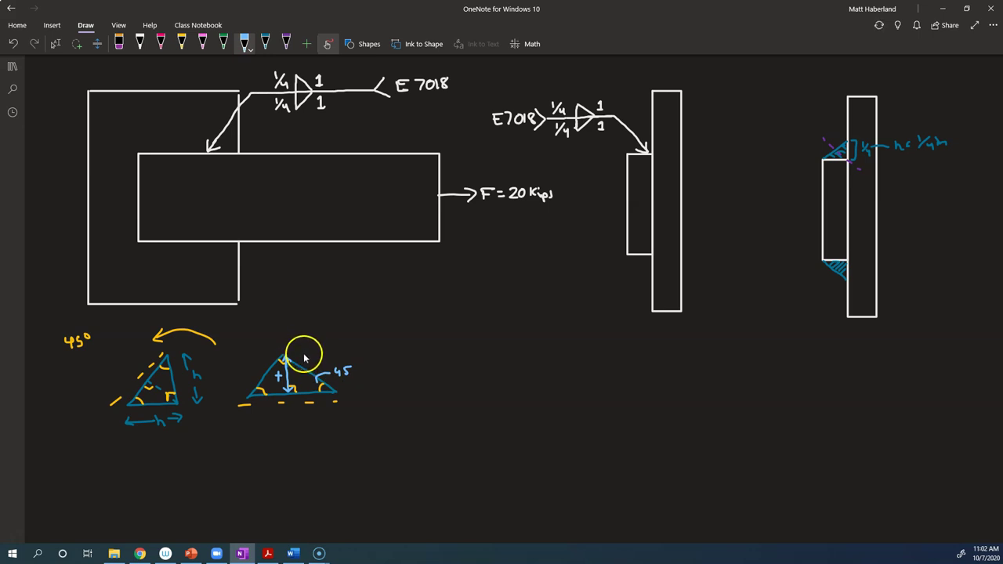
pyautogui.moveTo(303, 351); pyautogui.dragTo(310, 358)
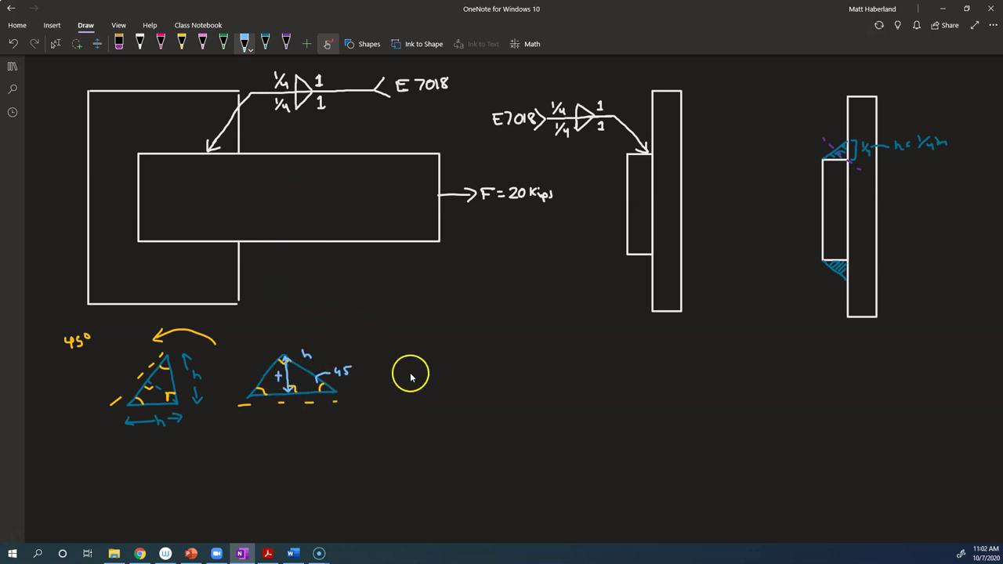
# Handwrite t = h·sin45° = h√2/2 ≈ 0.707h in white beside the triangles
pyautogui.hotkey('alt', 'd')
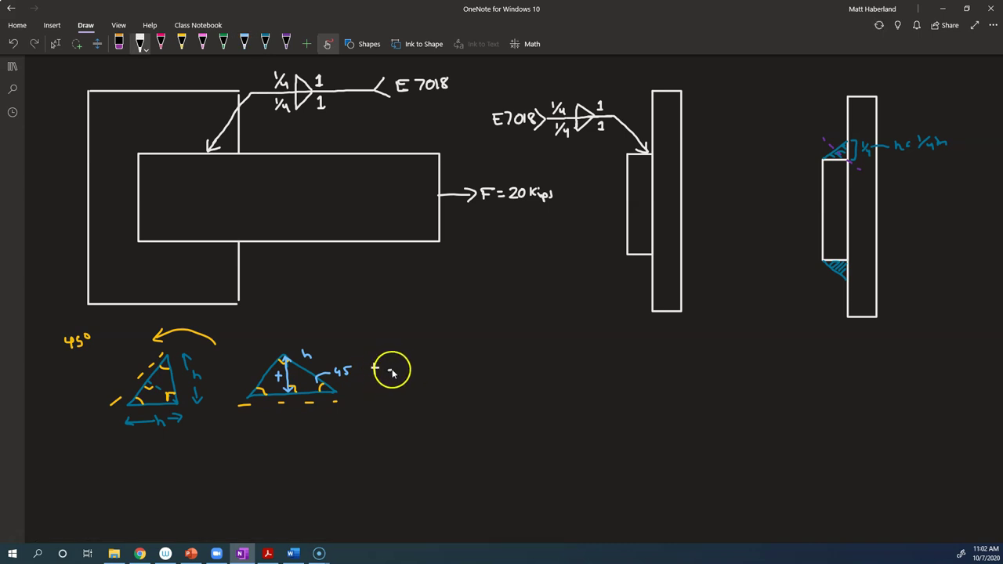
pyautogui.moveTo(387, 370)
pyautogui.mouseDown()
pyautogui.moveTo(432, 365)
pyautogui.moveTo(457, 375)
pyautogui.moveTo(463, 358)
pyautogui.moveTo(481, 353)
pyautogui.moveTo(475, 372)
pyautogui.mouseUp()
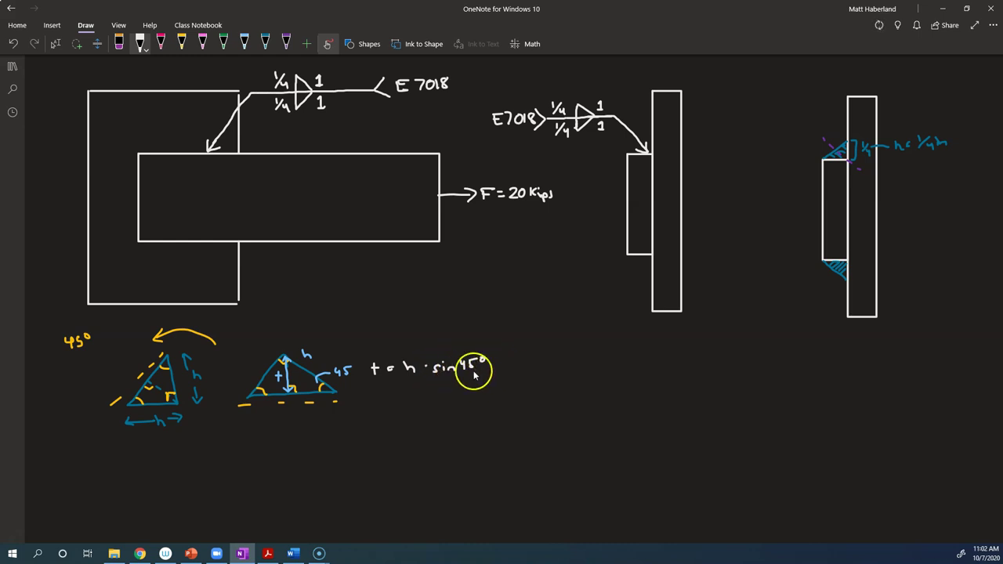
pyautogui.moveTo(393, 391)
pyautogui.mouseDown()
pyautogui.moveTo(426, 398)
pyautogui.moveTo(437, 384)
pyautogui.moveTo(466, 389)
pyautogui.moveTo(468, 406)
pyautogui.moveTo(484, 387)
pyautogui.moveTo(558, 392)
pyautogui.mouseUp()
pyautogui.click(516, 392)
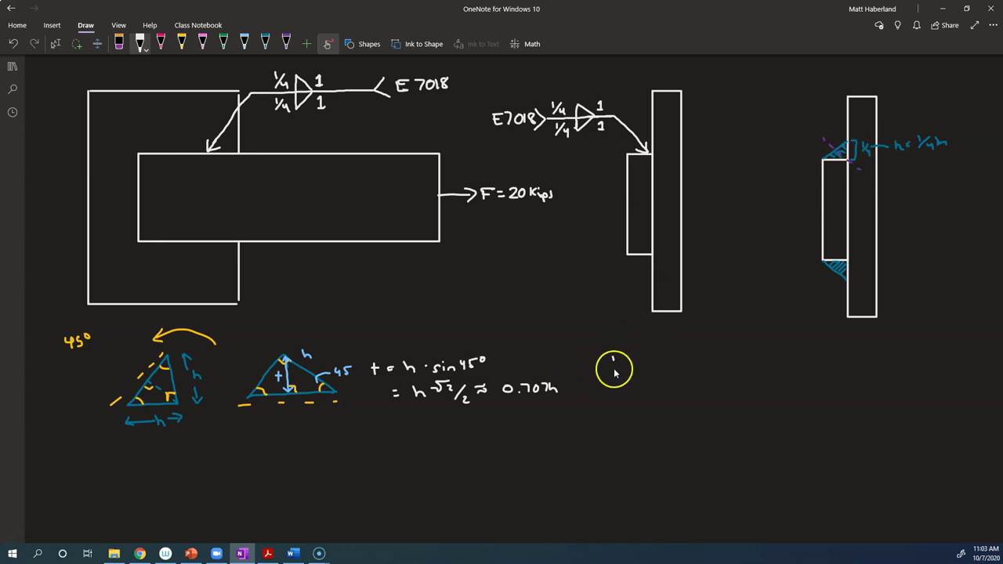
# Write 'Each weld A = h·0.707·l = 0.707hl' and draw a purple throat line across the upper weld
pyautogui.moveTo(614, 373)
pyautogui.mouseDown()
pyautogui.moveTo(632, 358)
pyautogui.moveTo(734, 369)
pyautogui.moveTo(753, 353)
pyautogui.moveTo(775, 365)
pyautogui.moveTo(799, 352)
pyautogui.moveTo(818, 364)
pyautogui.mouseUp()
pyautogui.click(784, 357)
pyautogui.click(811, 362)
pyautogui.moveTo(831, 352); pyautogui.dragTo(828, 352)
pyautogui.moveTo(836, 353); pyautogui.dragTo(837, 364)
pyautogui.click(848, 355)
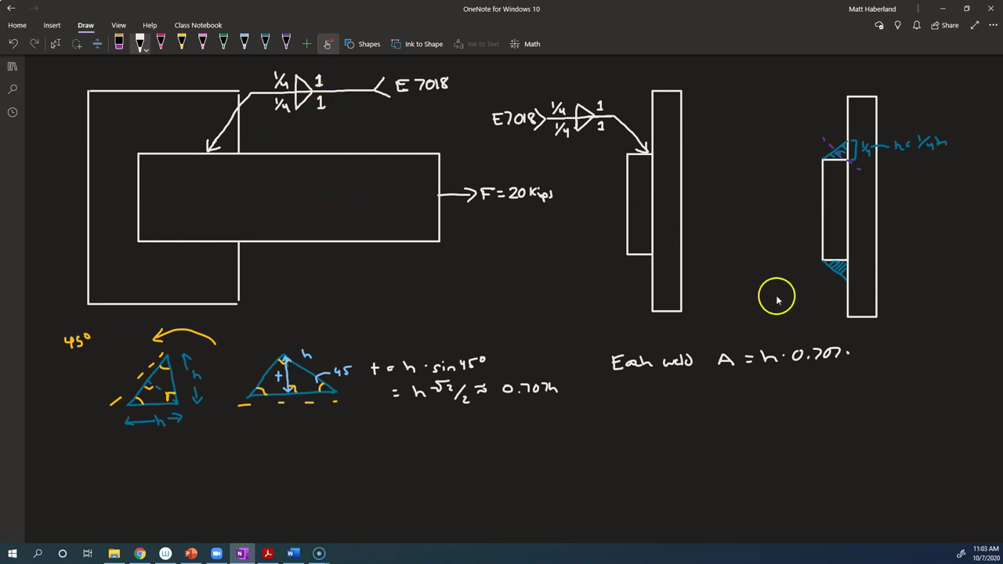
pyautogui.moveTo(862, 357); pyautogui.dragTo(899, 352)
pyautogui.moveTo(888, 359); pyautogui.dragTo(989, 357)
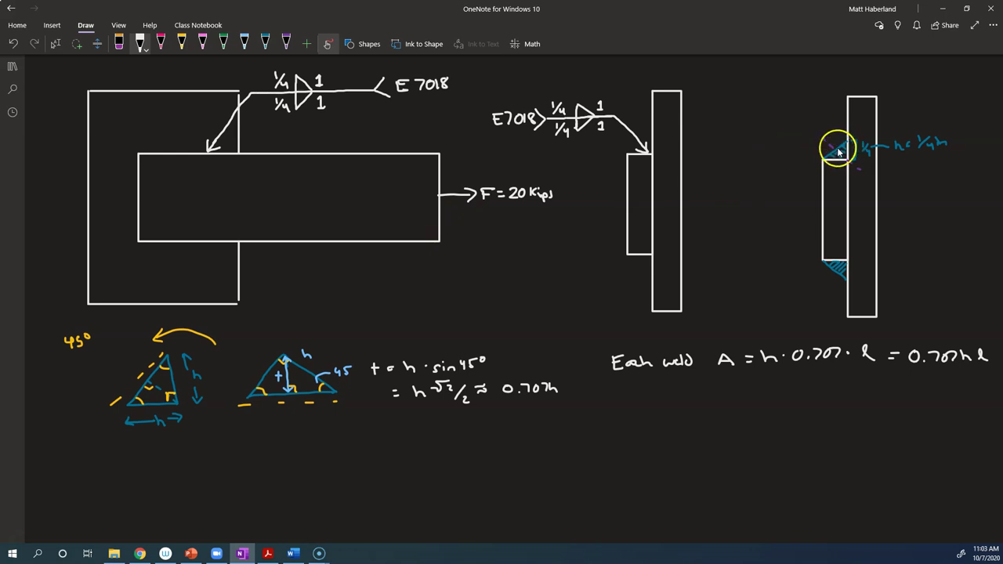
pyautogui.moveTo(858, 128)
pyautogui.mouseDown()
pyautogui.moveTo(823, 164)
pyautogui.moveTo(802, 168)
pyautogui.moveTo(836, 146)
pyautogui.mouseUp()
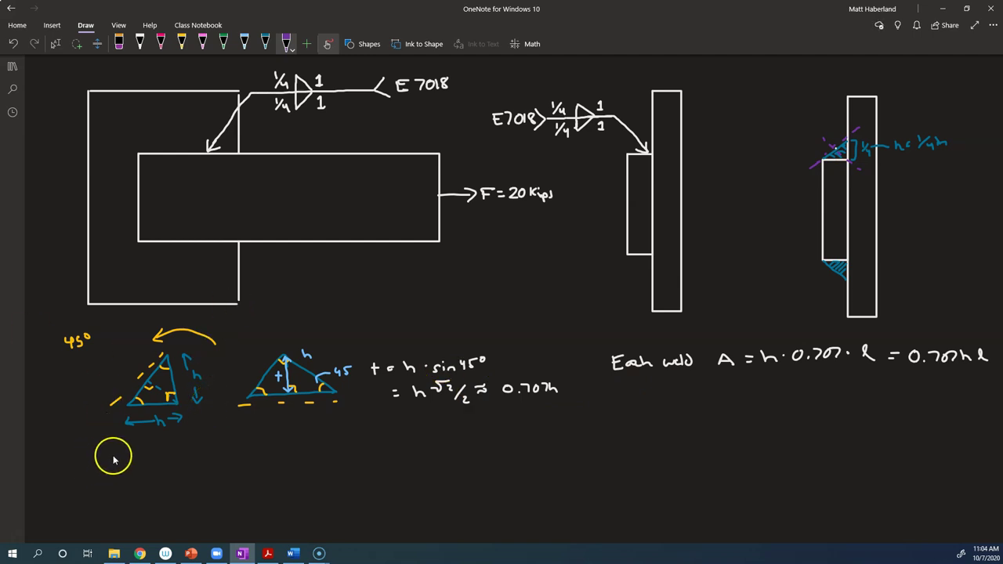
# In white ink, start the stress line τ = F/2A = 20000/(2·…)
pyautogui.click(139, 44)
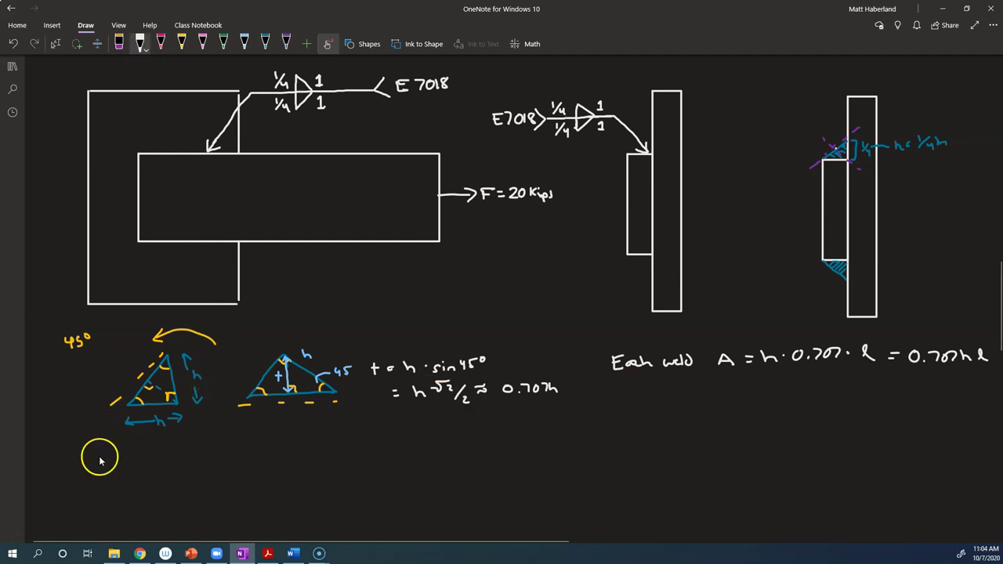
pyautogui.moveTo(97, 459)
pyautogui.mouseDown()
pyautogui.moveTo(109, 470)
pyautogui.moveTo(137, 459)
pyautogui.mouseUp()
pyautogui.moveTo(128, 464); pyautogui.dragTo(137, 464)
pyautogui.moveTo(157, 449); pyautogui.dragTo(179, 449)
pyautogui.moveTo(171, 452)
pyautogui.mouseDown()
pyautogui.moveTo(172, 463)
pyautogui.moveTo(195, 464)
pyautogui.moveTo(177, 482)
pyautogui.mouseUp()
pyautogui.moveTo(160, 475); pyautogui.dragTo(168, 487)
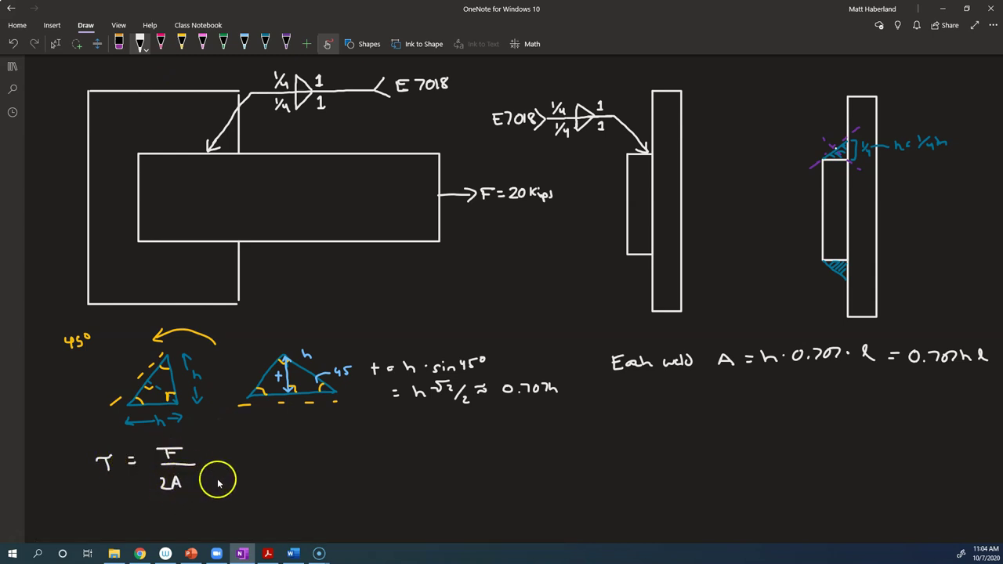
pyautogui.moveTo(212, 461); pyautogui.dragTo(222, 461)
pyautogui.moveTo(213, 468); pyautogui.dragTo(222, 468)
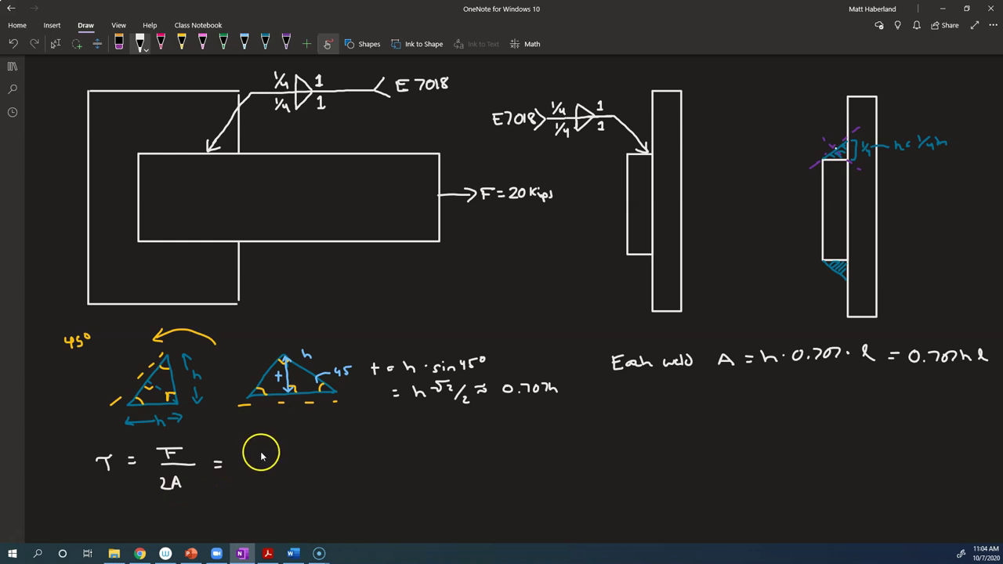
pyautogui.moveTo(261, 456); pyautogui.dragTo(309, 454)
pyautogui.moveTo(260, 464)
pyautogui.mouseDown()
pyautogui.moveTo(313, 461)
pyautogui.moveTo(273, 486)
pyautogui.mouseUp()
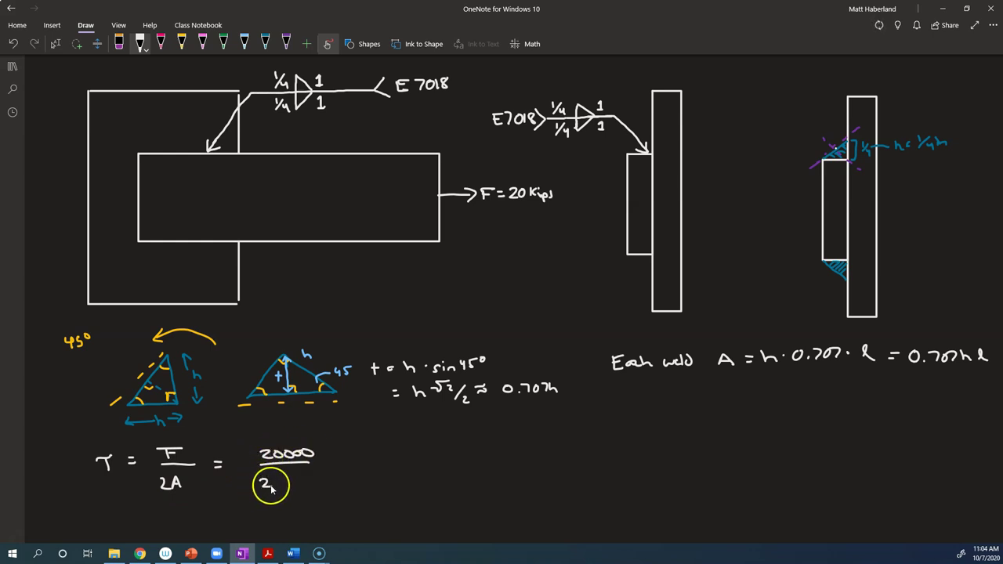
pyautogui.click(277, 484)
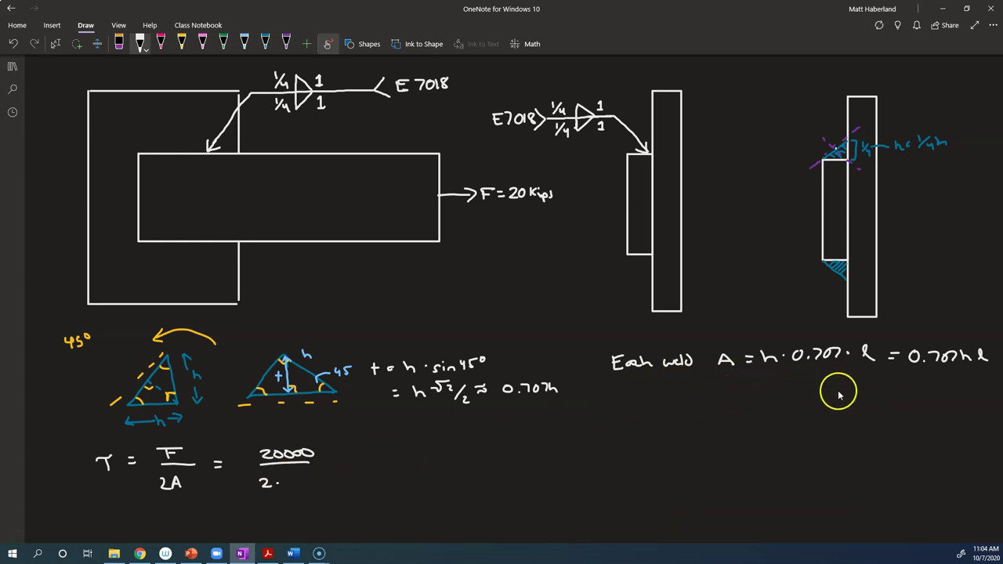
# Evaluate each weld's area under its equation as 0.707·1/4·1 = 0.17675
pyautogui.moveTo(871, 383)
pyautogui.mouseDown()
pyautogui.moveTo(951, 383)
pyautogui.moveTo(991, 391)
pyautogui.mouseUp()
pyautogui.click(972, 386)
pyautogui.moveTo(871, 417); pyautogui.dragTo(883, 416)
pyautogui.moveTo(872, 422); pyautogui.dragTo(971, 414)
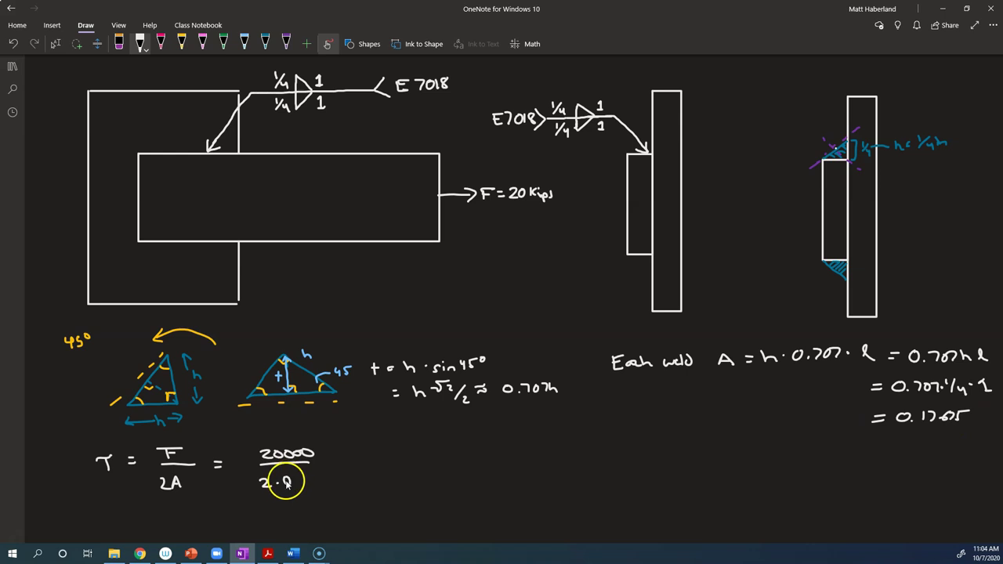
# Finish the denominator with 0.17675 and write the result = 56577 psi
pyautogui.moveTo(300, 488); pyautogui.dragTo(344, 474)
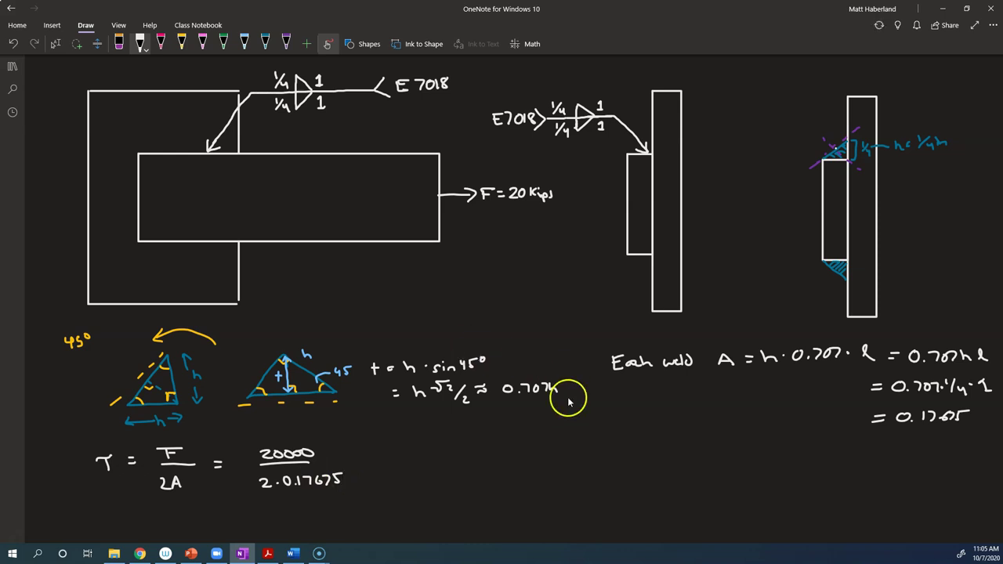
pyautogui.moveTo(355, 457); pyautogui.dragTo(367, 462)
pyautogui.moveTo(398, 460); pyautogui.dragTo(499, 464)
pyautogui.moveTo(502, 459); pyautogui.dragTo(503, 467)
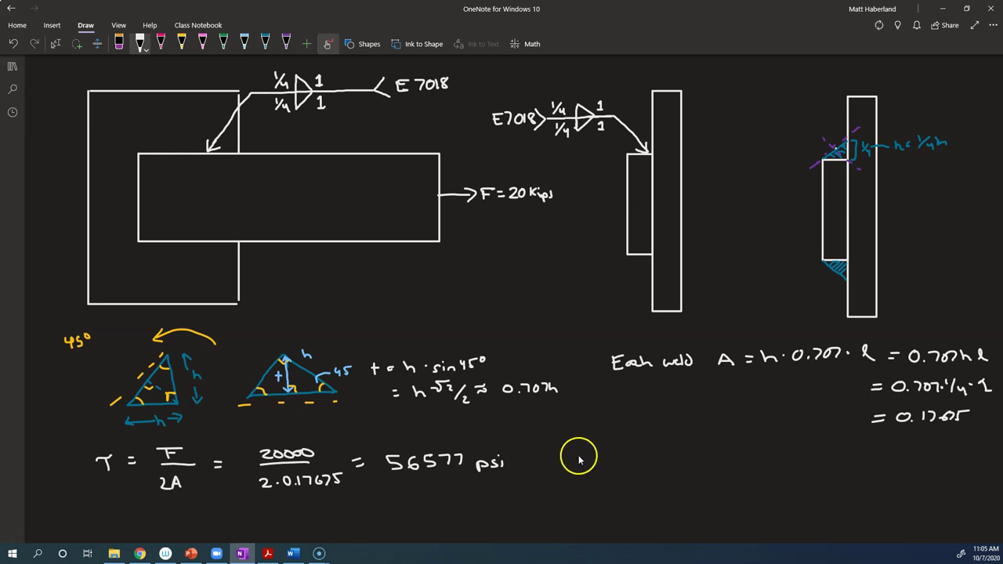
# Write ≤ 0.3 Sut after 56577 psi, bracing Sut as 70 ksi and the allowable as 21 ksi
pyautogui.moveTo(582, 455)
pyautogui.mouseDown()
pyautogui.moveTo(582, 473)
pyautogui.moveTo(614, 461)
pyautogui.moveTo(663, 470)
pyautogui.moveTo(650, 437)
pyautogui.moveTo(667, 448)
pyautogui.moveTo(643, 433)
pyautogui.moveTo(638, 415)
pyautogui.moveTo(673, 416)
pyautogui.mouseUp()
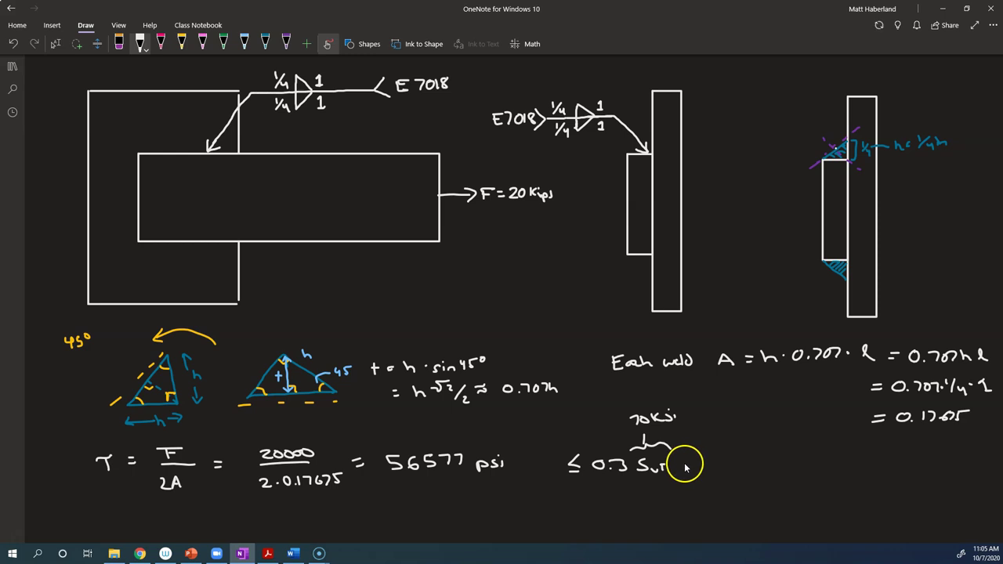
pyautogui.moveTo(593, 479); pyautogui.dragTo(665, 475)
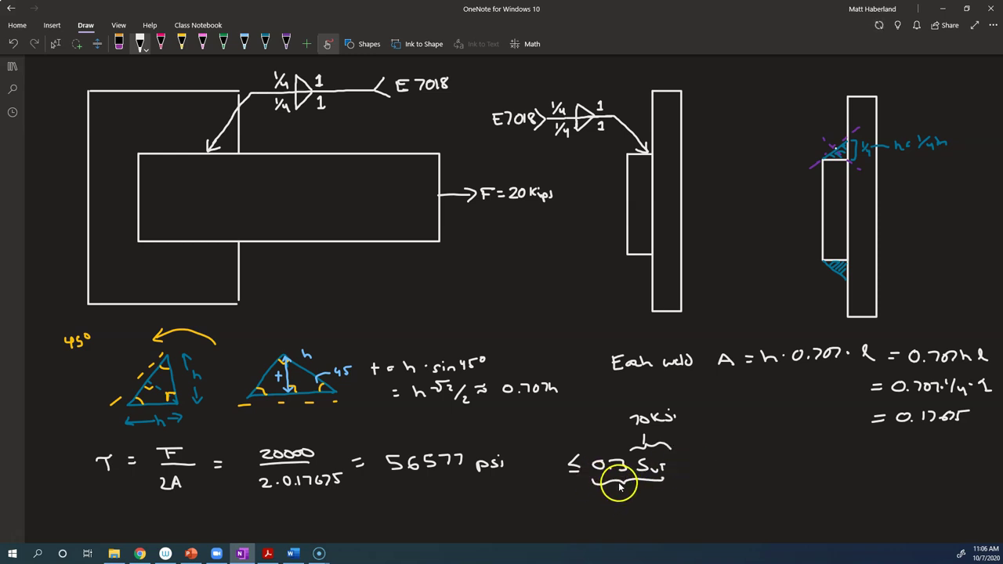
pyautogui.moveTo(610, 494); pyautogui.dragTo(647, 502)
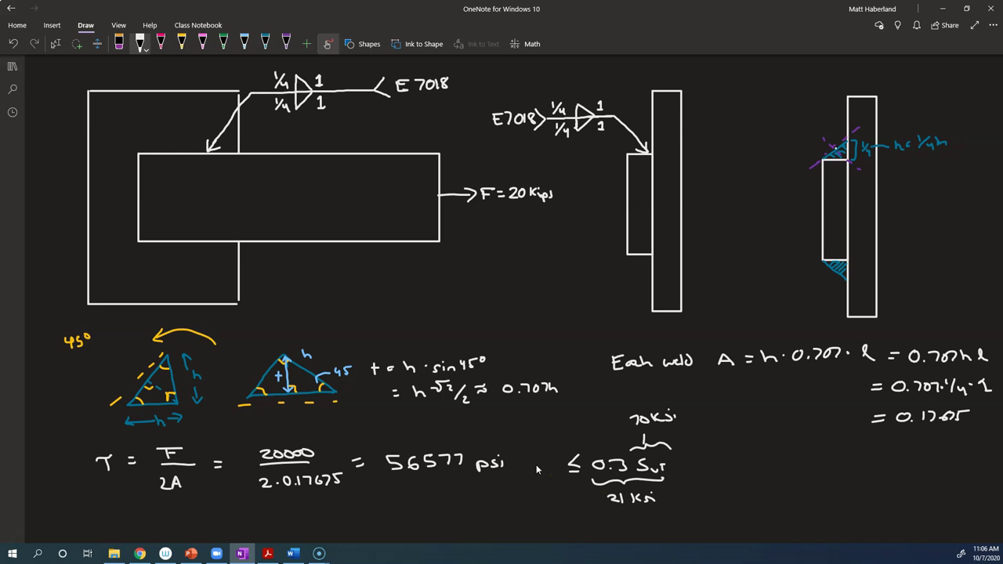
# Start a new line below reading τ = 0.3 Sut
pyautogui.scroll(-3, 374, 399)
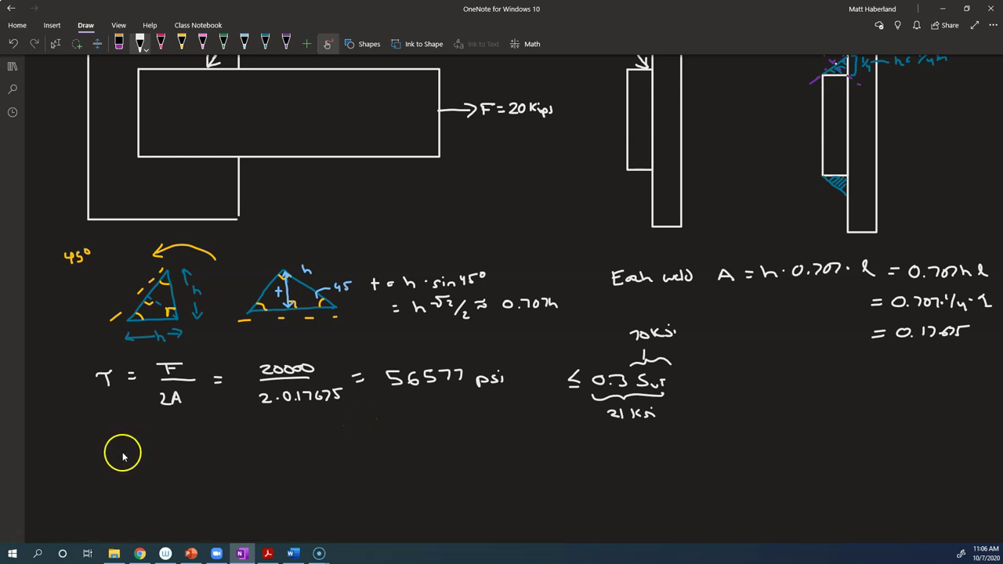
pyautogui.moveTo(118, 447)
pyautogui.mouseDown()
pyautogui.moveTo(178, 457)
pyautogui.moveTo(244, 453)
pyautogui.mouseUp()
pyautogui.click(185, 452)
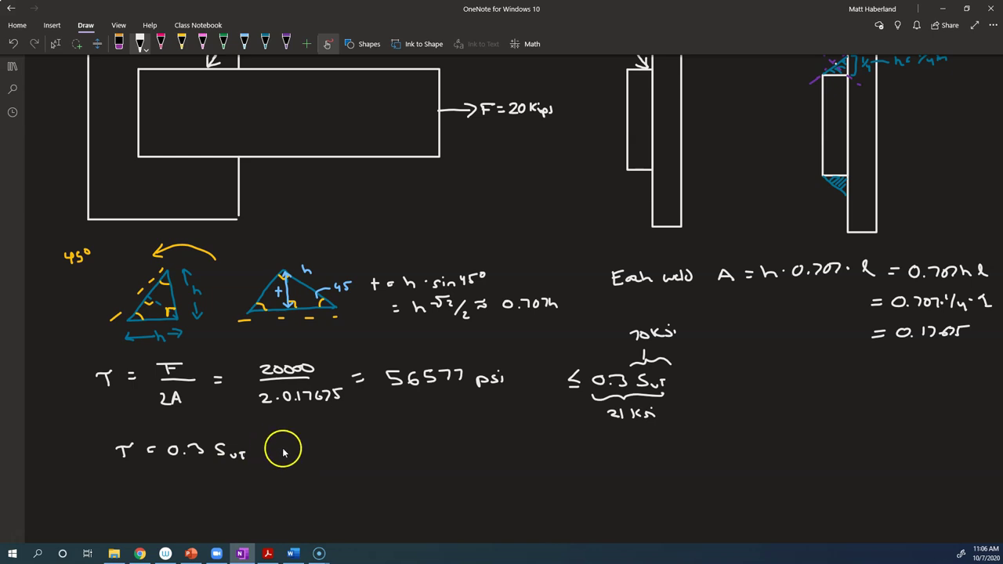
# Solve for Sut = τ/0.3 = 56577/0.3 = 188 ksi
pyautogui.moveTo(319, 440)
pyautogui.mouseDown()
pyautogui.moveTo(310, 453)
pyautogui.moveTo(343, 448)
pyautogui.mouseUp()
pyautogui.moveTo(361, 441); pyautogui.dragTo(370, 441)
pyautogui.moveTo(361, 447); pyautogui.dragTo(370, 448)
pyautogui.moveTo(383, 441)
pyautogui.mouseDown()
pyautogui.moveTo(404, 438)
pyautogui.moveTo(405, 459)
pyautogui.moveTo(392, 452)
pyautogui.moveTo(392, 471)
pyautogui.moveTo(410, 478)
pyautogui.mouseUp()
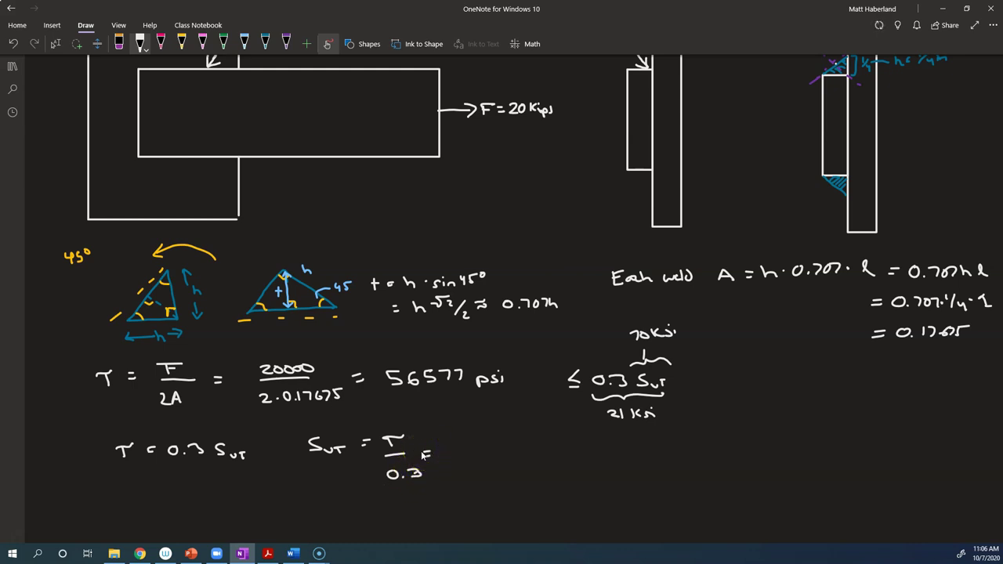
pyautogui.moveTo(461, 438)
pyautogui.mouseDown()
pyautogui.moveTo(489, 450)
pyautogui.moveTo(499, 440)
pyautogui.moveTo(485, 456)
pyautogui.moveTo(511, 445)
pyautogui.moveTo(479, 457)
pyautogui.moveTo(511, 454)
pyautogui.moveTo(475, 470)
pyautogui.moveTo(488, 476)
pyautogui.moveTo(486, 438)
pyautogui.moveTo(532, 443)
pyautogui.mouseUp()
pyautogui.click(490, 473)
pyautogui.moveTo(523, 448)
pyautogui.mouseDown()
pyautogui.moveTo(555, 455)
pyautogui.moveTo(575, 440)
pyautogui.moveTo(590, 451)
pyautogui.mouseUp()
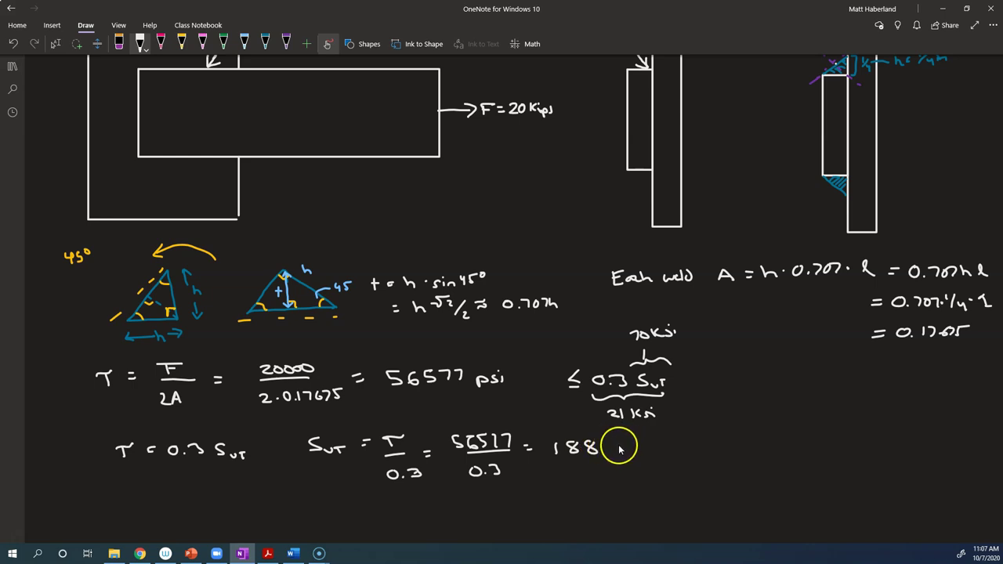
pyautogui.moveTo(607, 440)
pyautogui.mouseDown()
pyautogui.moveTo(607, 453)
pyautogui.moveTo(637, 450)
pyautogui.mouseUp()
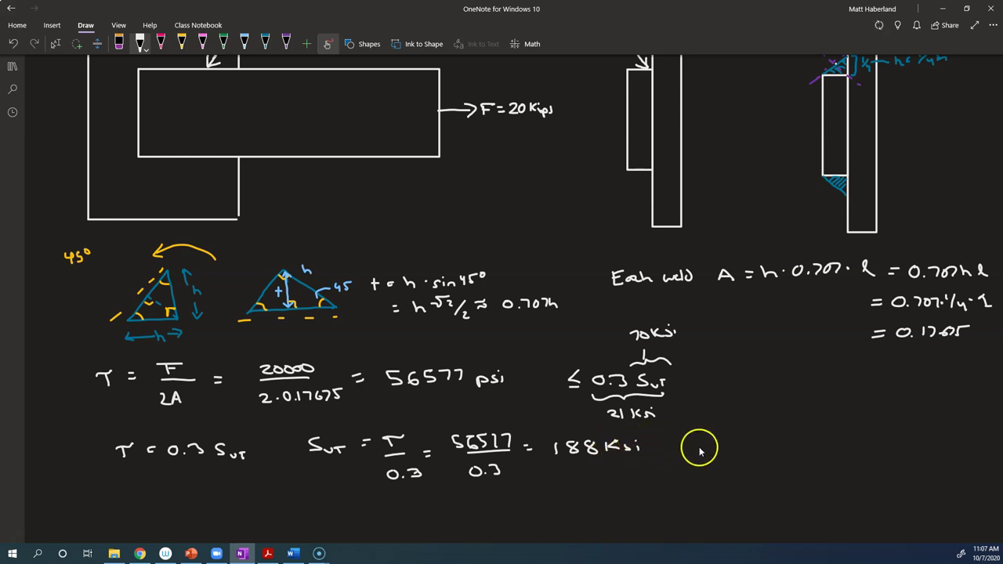
pyautogui.scroll(20, 696, 447)
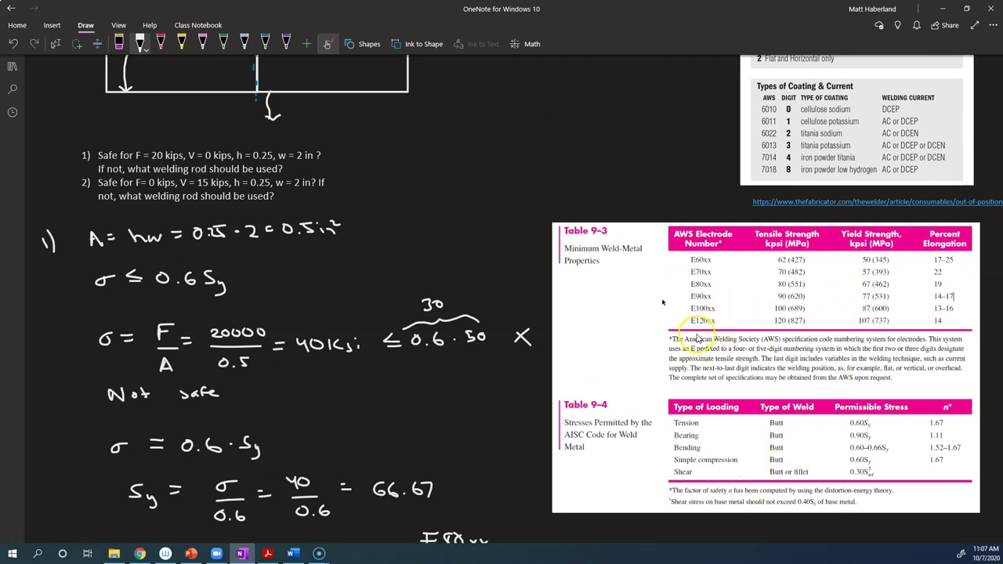
pyautogui.scroll(-20, 681, 321)
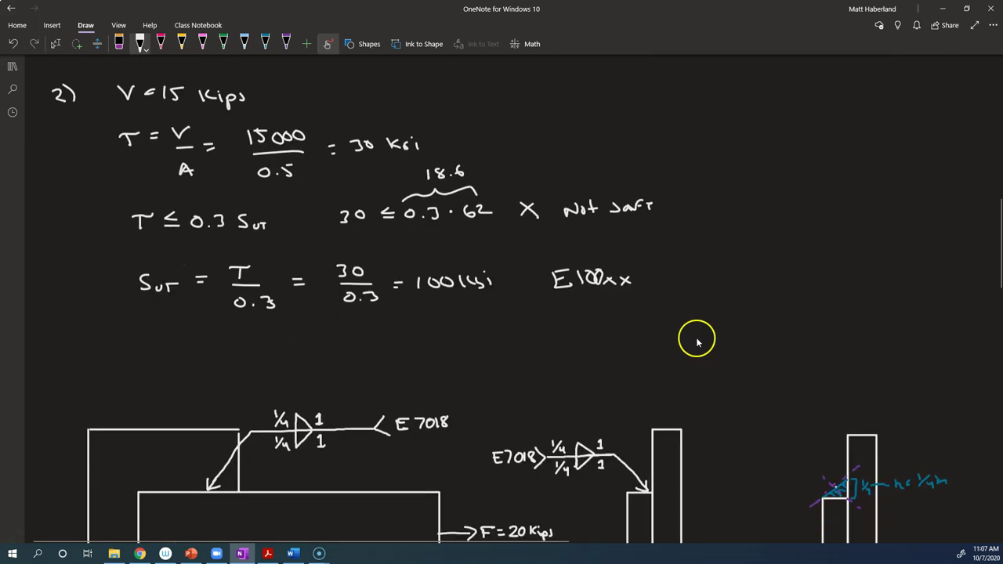
pyautogui.scroll(5, 697, 343)
pyautogui.scroll(2, 696, 339)
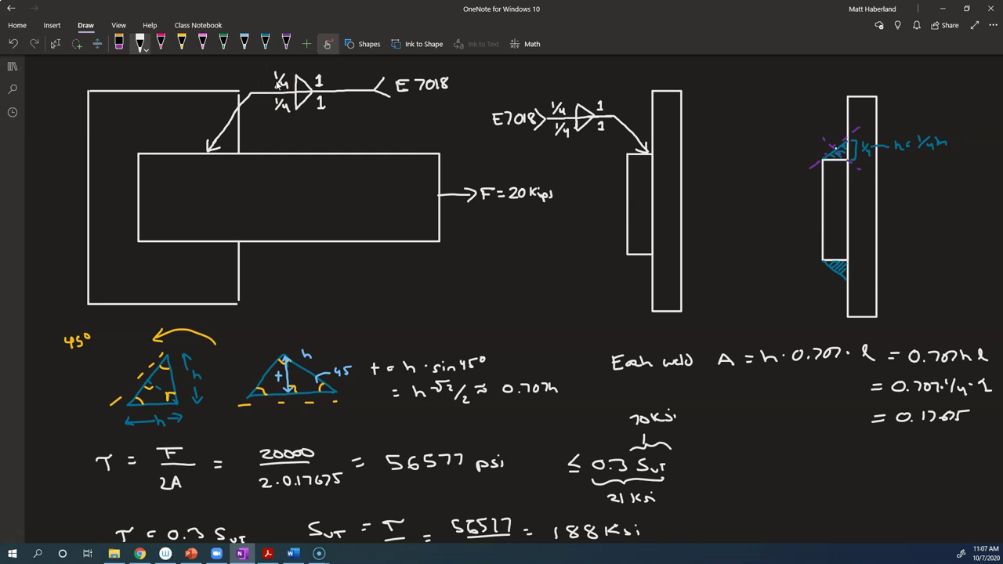
pyautogui.moveTo(856, 166); pyautogui.dragTo(862, 167)
# Write the stress as F/(2·√2/2·h·l), cancel the 2s and write the simplified form
pyautogui.scroll(-5, 258, 169)
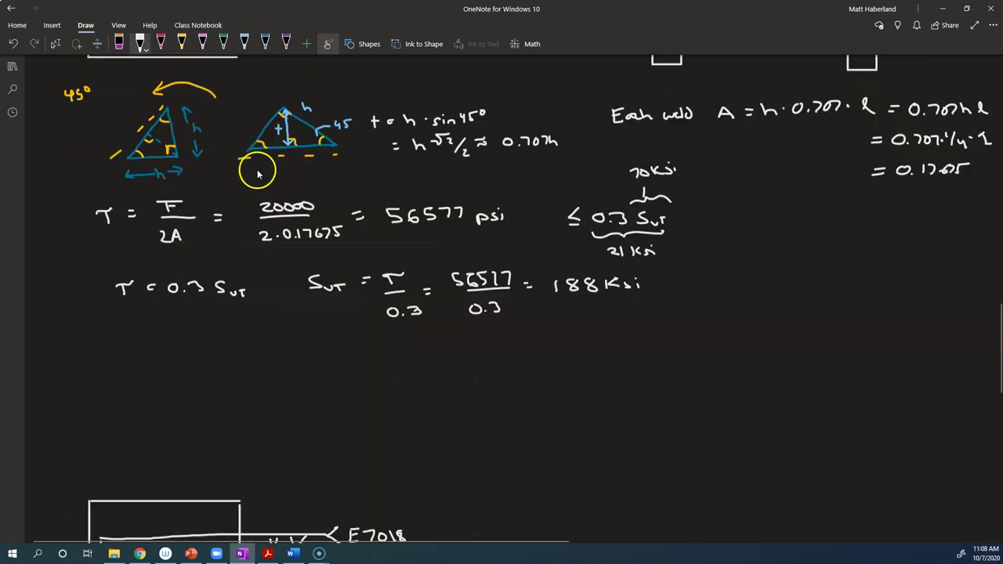
pyautogui.scroll(-2, 258, 172)
pyautogui.scroll(5, 258, 170)
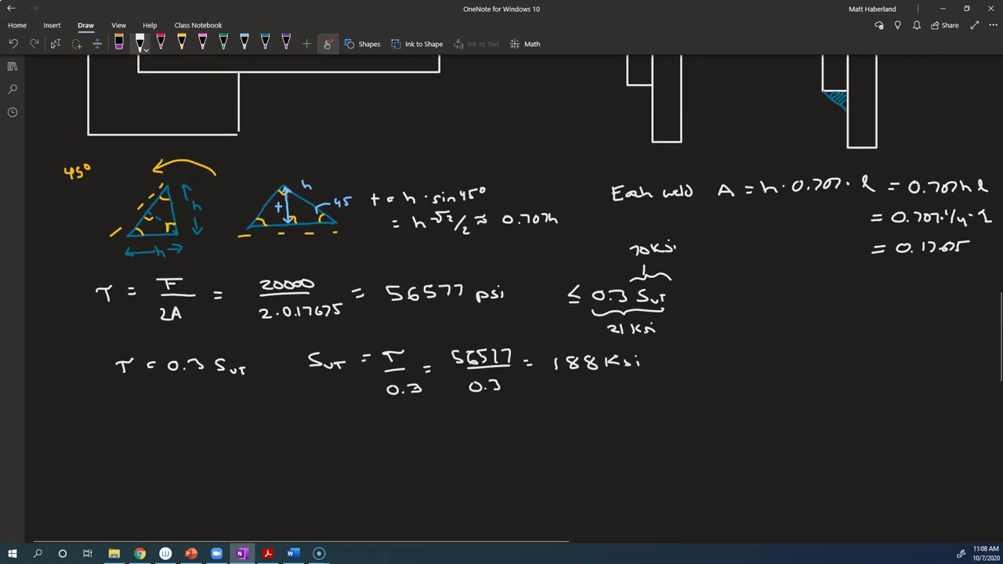
pyautogui.moveTo(98, 408)
pyautogui.mouseDown()
pyautogui.moveTo(102, 420)
pyautogui.moveTo(114, 405)
pyautogui.moveTo(110, 413)
pyautogui.moveTo(131, 428)
pyautogui.moveTo(87, 455)
pyautogui.moveTo(102, 456)
pyautogui.mouseUp()
pyautogui.click(110, 453)
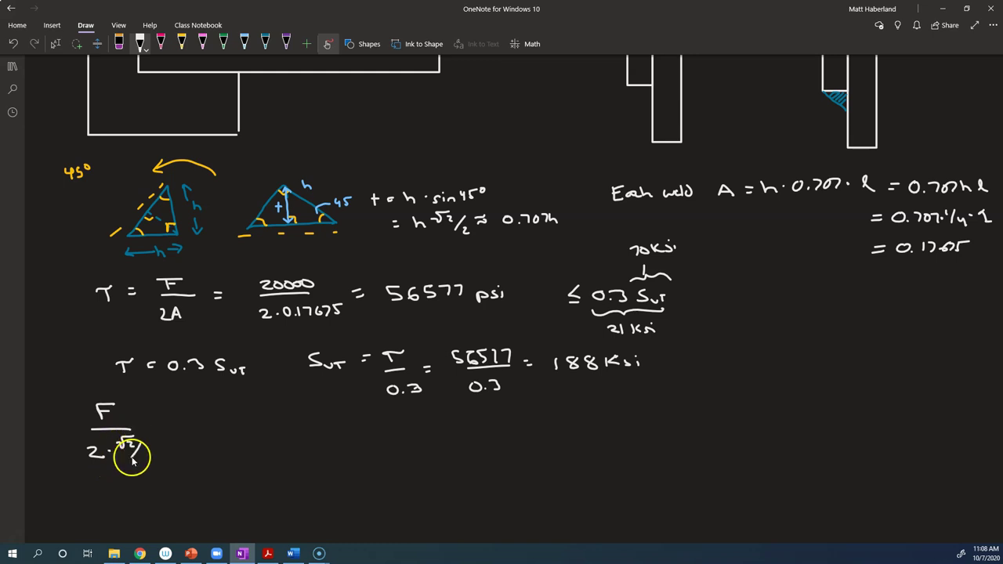
pyautogui.moveTo(140, 452); pyautogui.dragTo(201, 454)
pyautogui.click(155, 450)
pyautogui.click(183, 451)
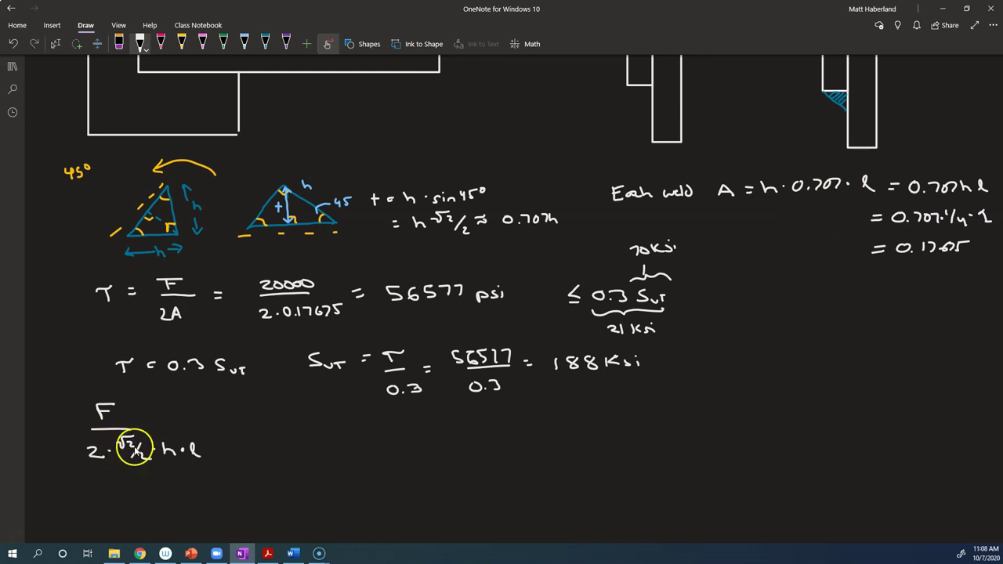
pyautogui.moveTo(97, 447)
pyautogui.mouseDown()
pyautogui.moveTo(88, 460)
pyautogui.moveTo(148, 455)
pyautogui.moveTo(125, 445)
pyautogui.mouseUp()
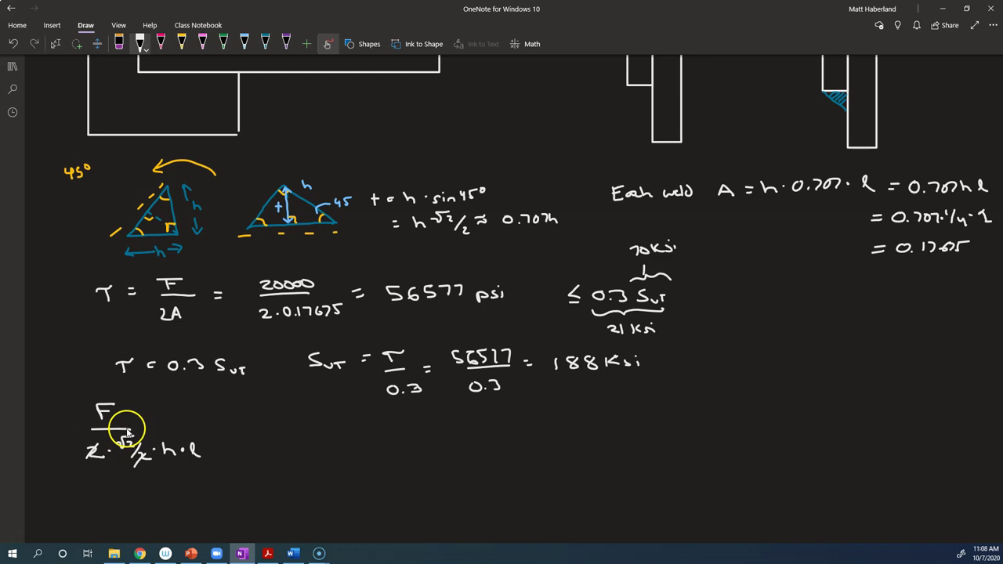
pyautogui.moveTo(210, 422); pyautogui.dragTo(221, 422)
pyautogui.moveTo(210, 428); pyautogui.dragTo(221, 428)
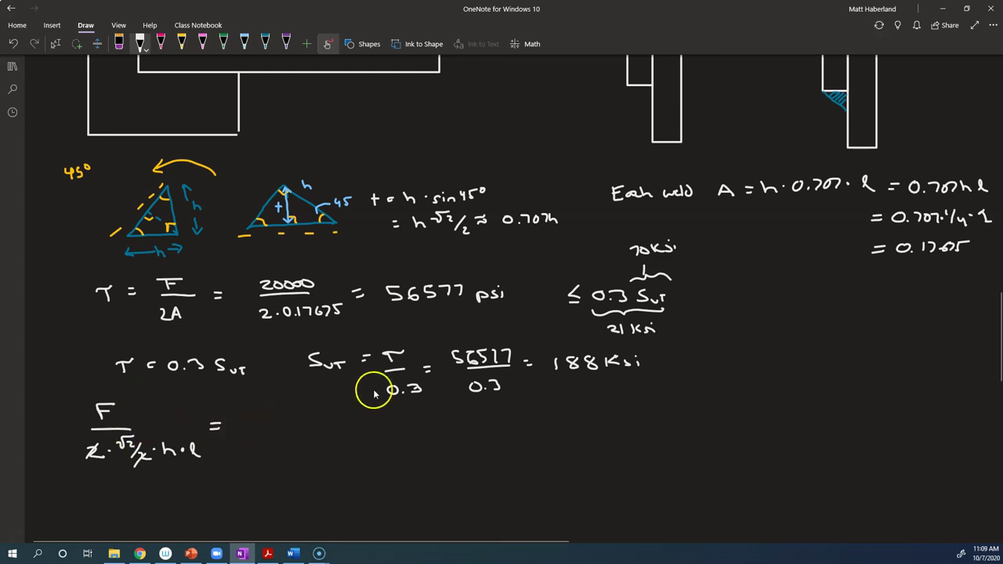
pyautogui.moveTo(245, 422); pyautogui.dragTo(306, 435)
pyautogui.click(255, 429)
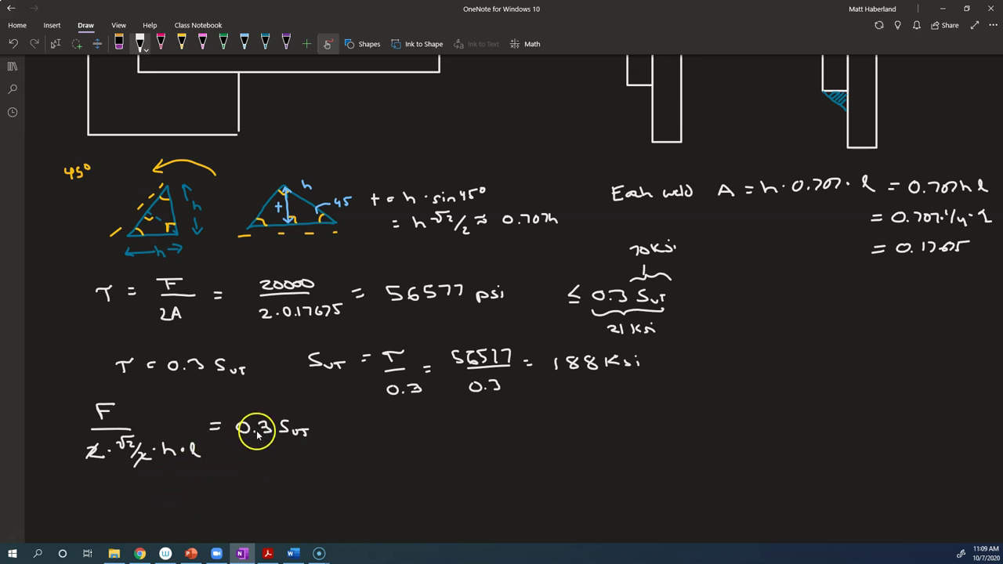
# Rearrange to ℓ = F/(√2·h·0.3Sut), moving the 0.3 Sut ink into the denominator
pyautogui.moveTo(363, 441)
pyautogui.mouseDown()
pyautogui.moveTo(609, 414)
pyautogui.moveTo(569, 439)
pyautogui.moveTo(593, 463)
pyautogui.moveTo(632, 451)
pyautogui.mouseUp()
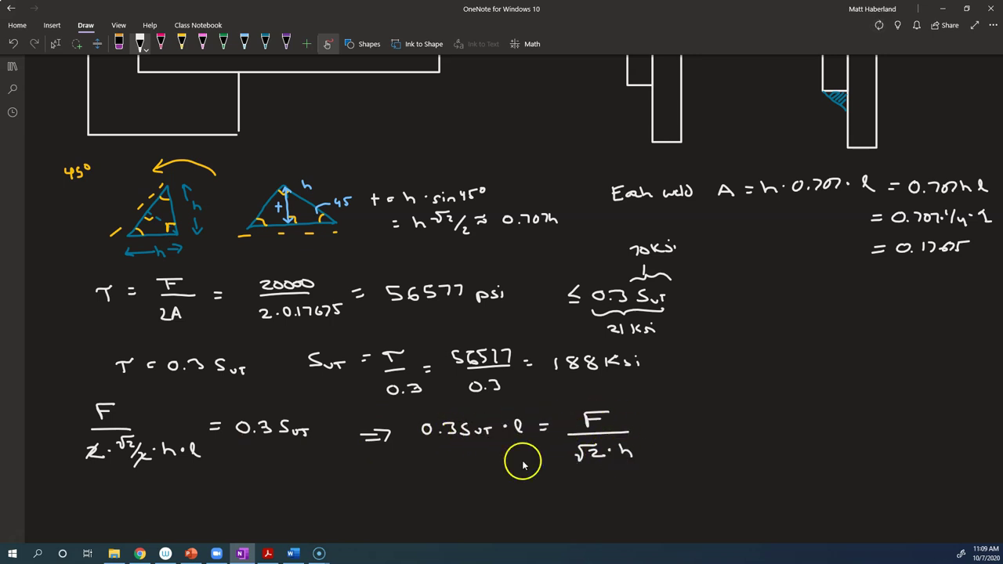
pyautogui.press('Escape')
pyautogui.moveTo(408, 417); pyautogui.dragTo(503, 452)
pyautogui.moveTo(459, 423); pyautogui.dragTo(687, 446)
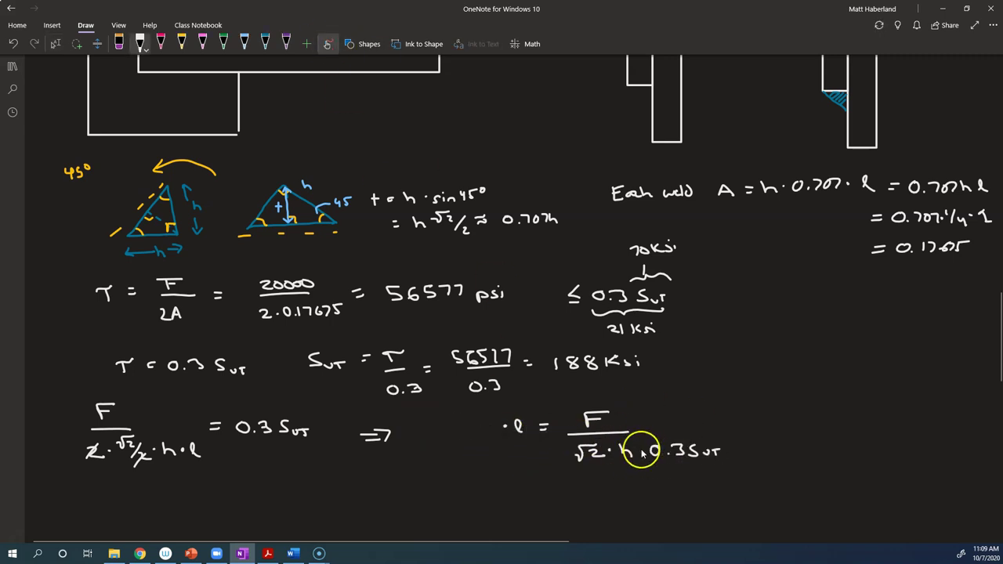
pyautogui.click(504, 429)
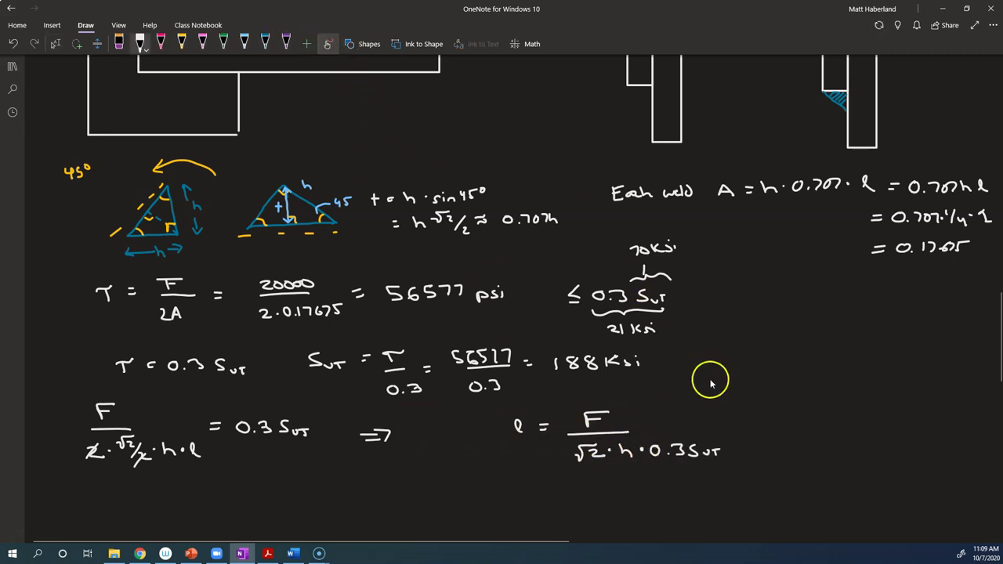
# Substitute values: ℓ = 20000/(√2·1/4·0.3·70000)
pyautogui.moveTo(727, 424); pyautogui.dragTo(789, 417)
pyautogui.click(782, 424)
pyautogui.moveTo(798, 408); pyautogui.dragTo(807, 410)
pyautogui.moveTo(819, 408); pyautogui.dragTo(828, 410)
pyautogui.moveTo(772, 428); pyautogui.dragTo(859, 421)
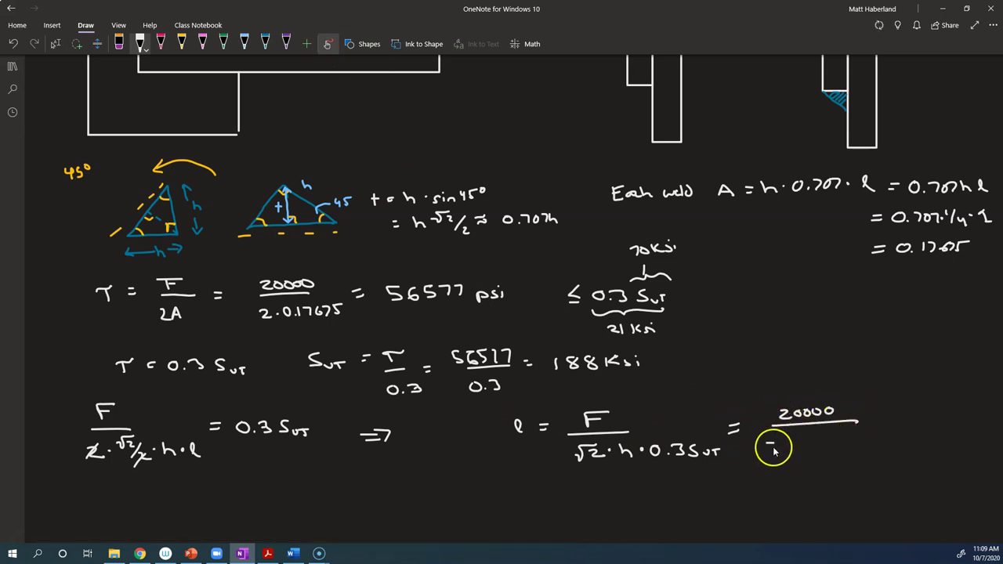
pyautogui.moveTo(773, 451)
pyautogui.mouseDown()
pyautogui.moveTo(790, 439)
pyautogui.moveTo(792, 448)
pyautogui.moveTo(842, 435)
pyautogui.moveTo(880, 445)
pyautogui.moveTo(907, 434)
pyautogui.mouseUp()
pyautogui.click(797, 443)
pyautogui.click(833, 441)
pyautogui.moveTo(916, 432); pyautogui.dragTo(915, 434)
pyautogui.moveTo(924, 432); pyautogui.dragTo(922, 434)
# Write the result = 2.694 in, rounded up to ≈ 2.75 in
pyautogui.moveTo(540, 486); pyautogui.dragTo(546, 487)
pyautogui.moveTo(539, 491); pyautogui.dragTo(546, 492)
pyautogui.moveTo(558, 488)
pyautogui.mouseDown()
pyautogui.moveTo(637, 495)
pyautogui.moveTo(695, 481)
pyautogui.moveTo(708, 492)
pyautogui.moveTo(749, 492)
pyautogui.mouseUp()
pyautogui.click(573, 495)
pyautogui.click(723, 492)
pyautogui.moveTo(742, 479); pyautogui.dragTo(764, 492)
pyautogui.moveTo(770, 486); pyautogui.dragTo(781, 494)
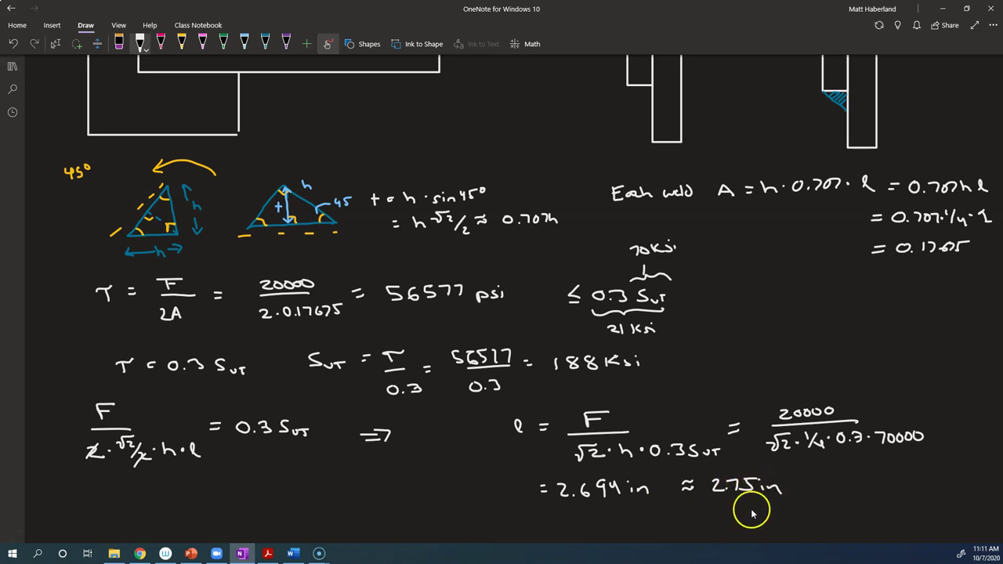
pyautogui.press('Escape')
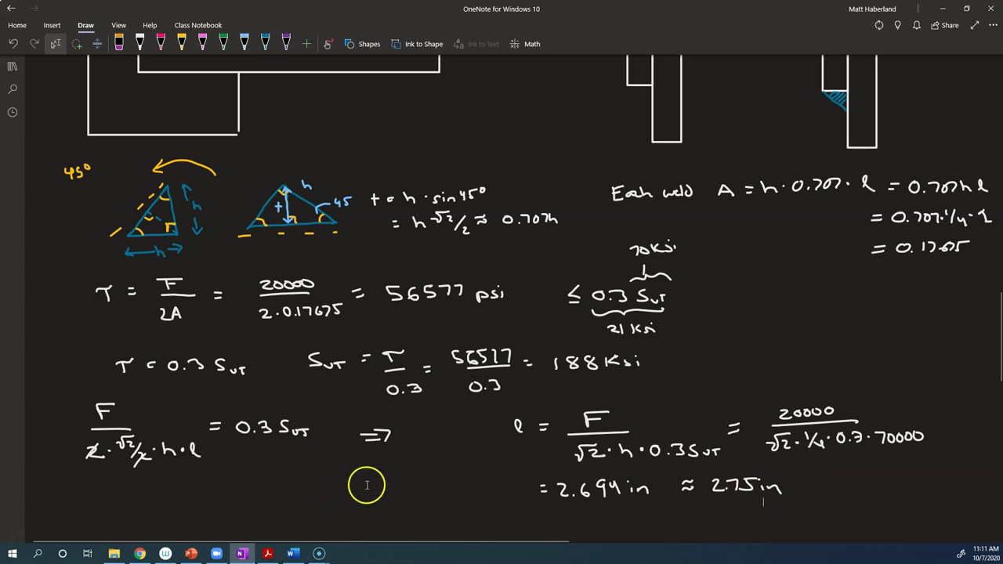
# Scroll back over the first problem's working, then down to the 10 kips lap-weld sketches
pyautogui.scroll(5, 417, 478)
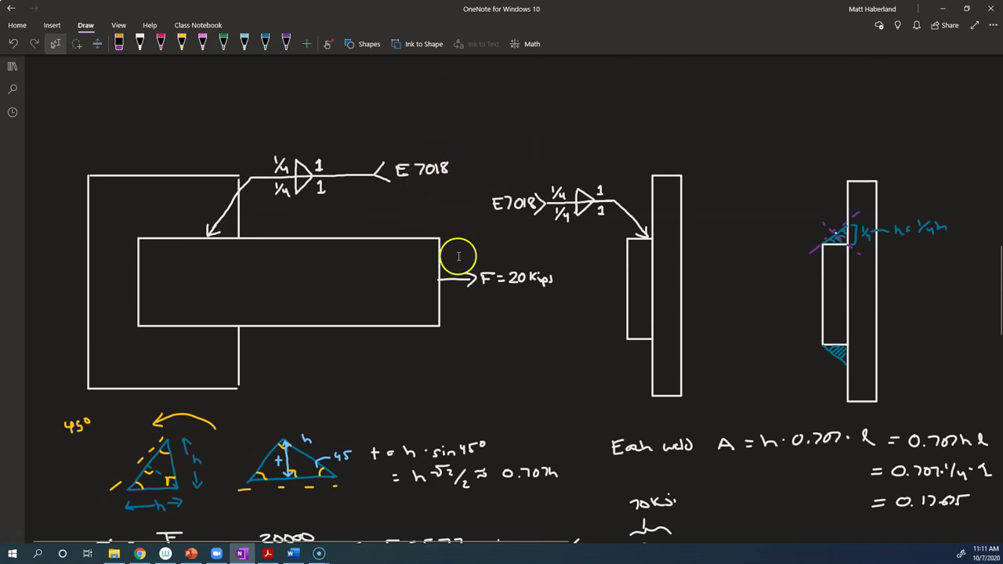
pyautogui.scroll(-5, 309, 347)
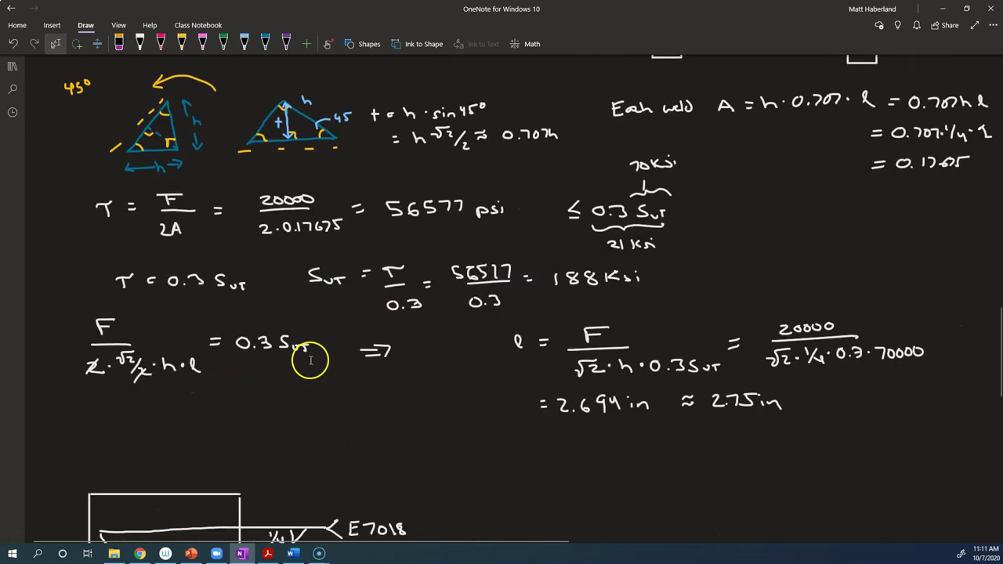
pyautogui.scroll(5, 265, 295)
pyautogui.scroll(1, 265, 295)
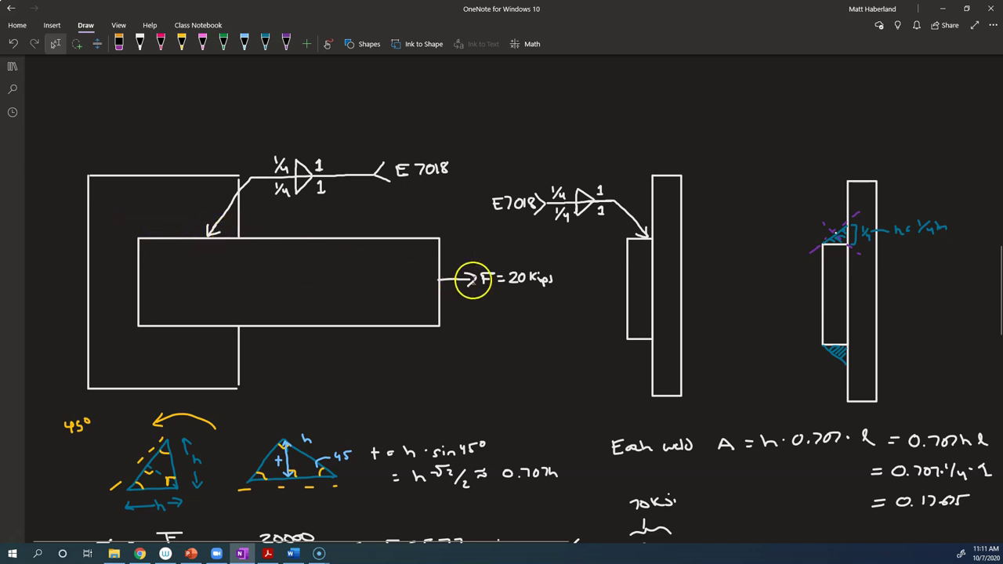
pyautogui.scroll(-15, 353, 294)
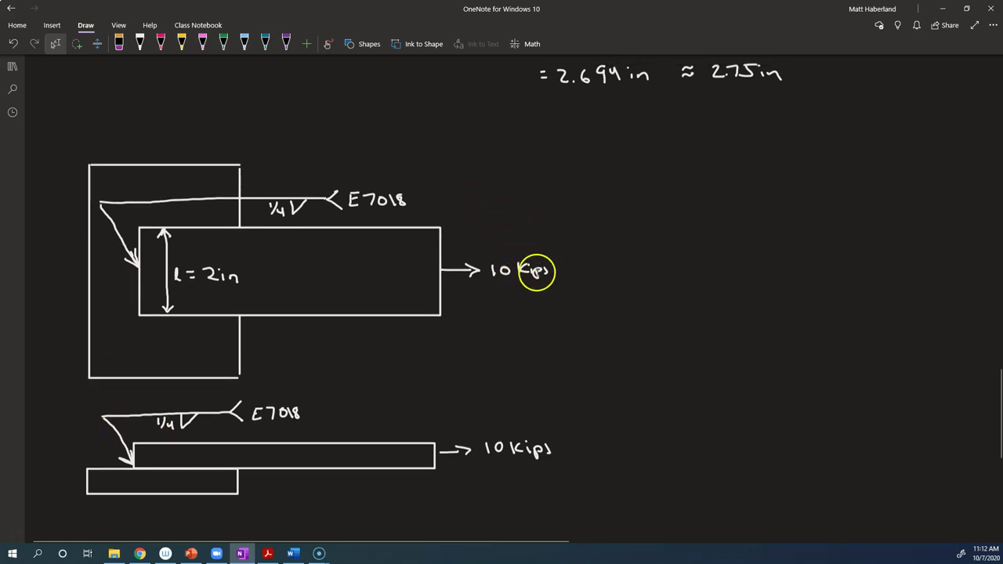
pyautogui.scroll(6, 609, 264)
pyautogui.scroll(2, 652, 241)
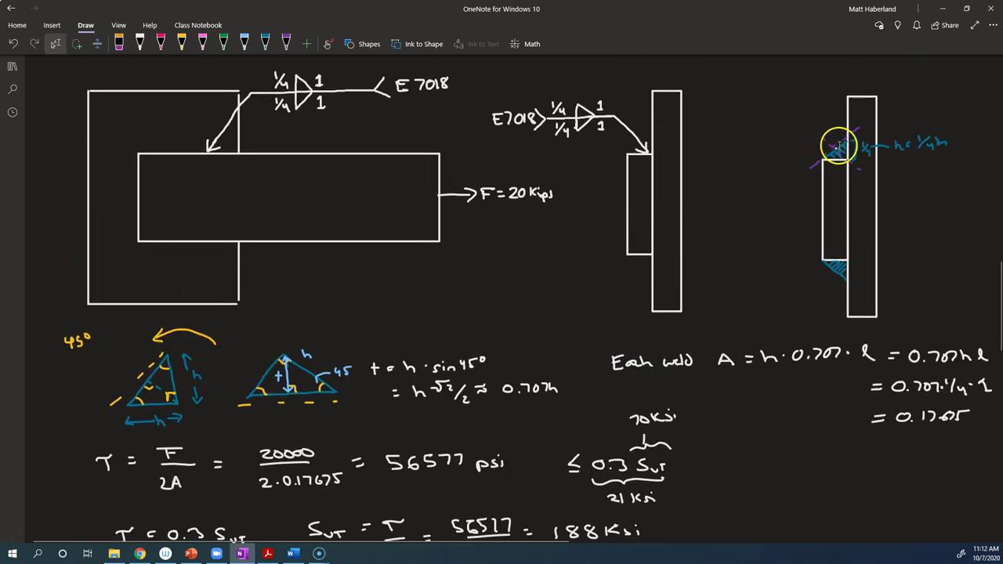
pyautogui.scroll(-15, 361, 443)
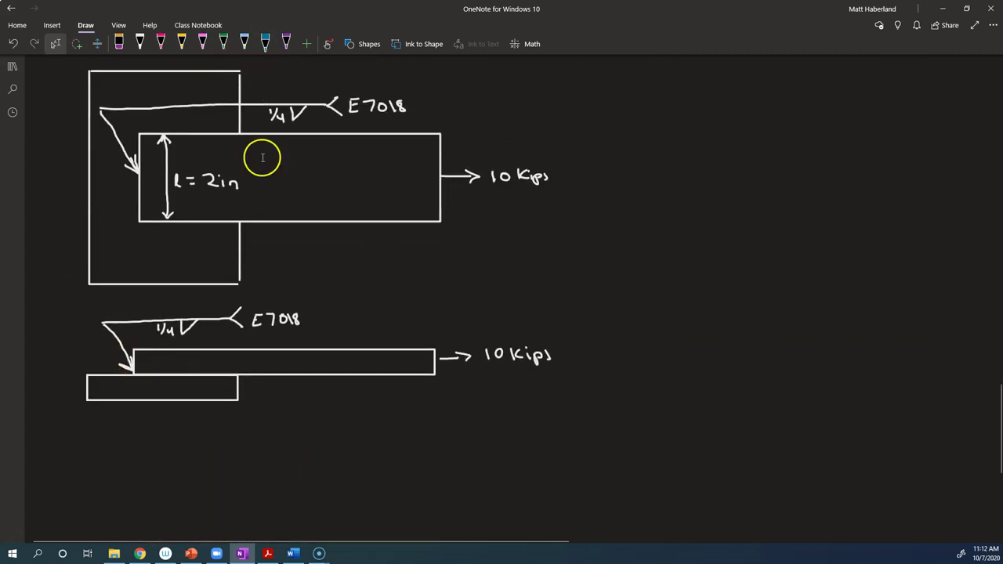
# Draw a blue throat line and purple dashed guides on the lower weld, then begin τ beside it
pyautogui.click(329, 42)
pyautogui.moveTo(131, 356); pyautogui.dragTo(112, 375)
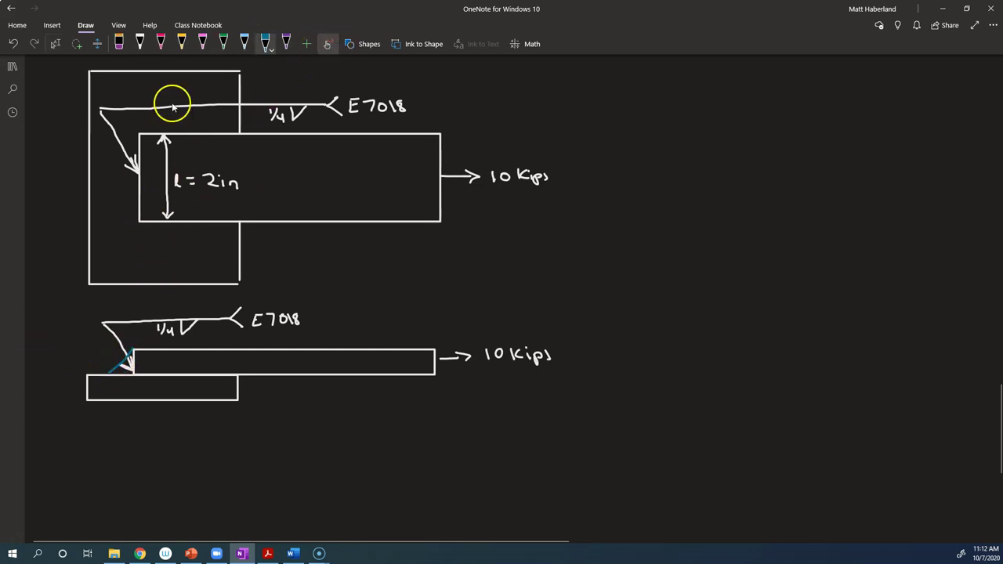
pyautogui.click(182, 43)
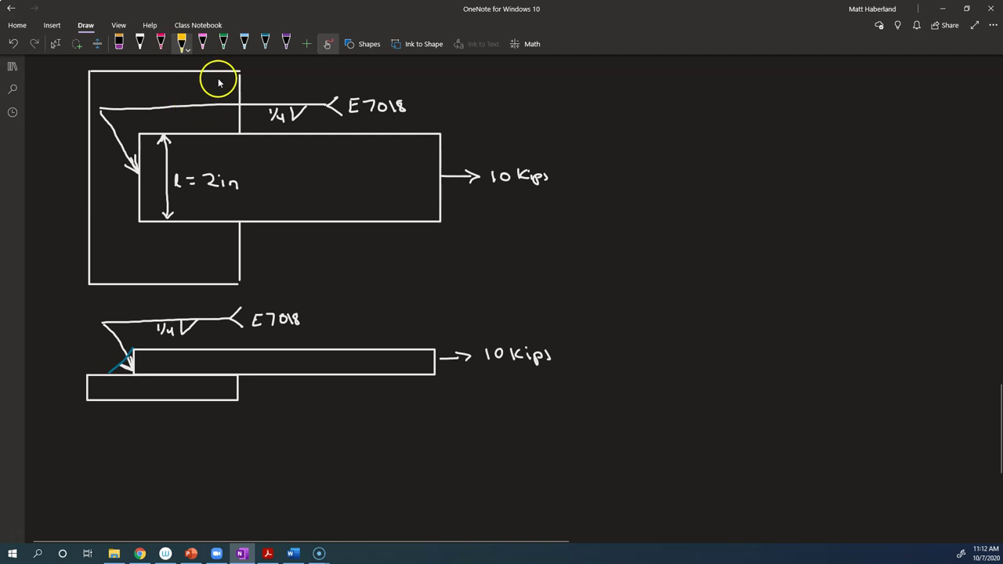
pyautogui.click(286, 42)
pyautogui.moveTo(113, 349); pyautogui.dragTo(143, 383)
pyautogui.click(139, 43)
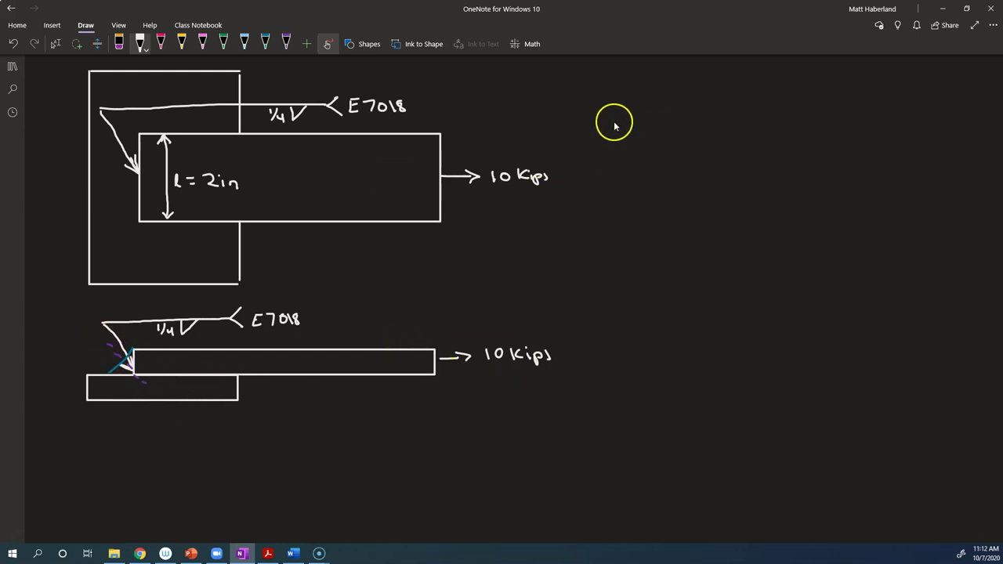
pyautogui.moveTo(598, 102)
pyautogui.mouseDown()
pyautogui.moveTo(599, 115)
pyautogui.moveTo(612, 99)
pyautogui.moveTo(630, 108)
pyautogui.mouseUp()
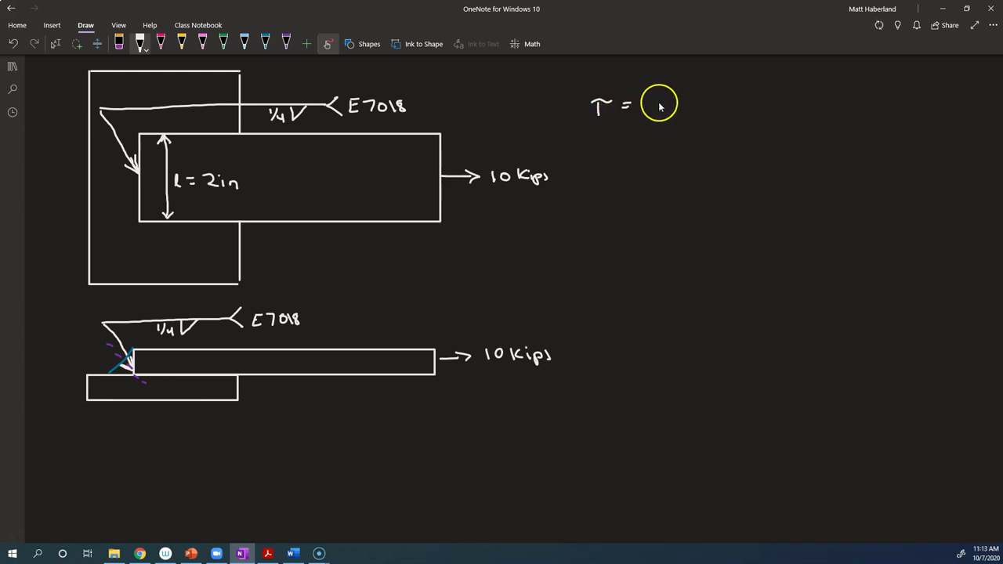
# Write τ = F/A and the weld area formula A = 0.707·h·ℓ
pyautogui.moveTo(655, 93)
pyautogui.mouseDown()
pyautogui.moveTo(655, 109)
pyautogui.moveTo(671, 93)
pyautogui.mouseUp()
pyautogui.moveTo(655, 100)
pyautogui.mouseDown()
pyautogui.moveTo(678, 116)
pyautogui.moveTo(666, 131)
pyautogui.mouseUp()
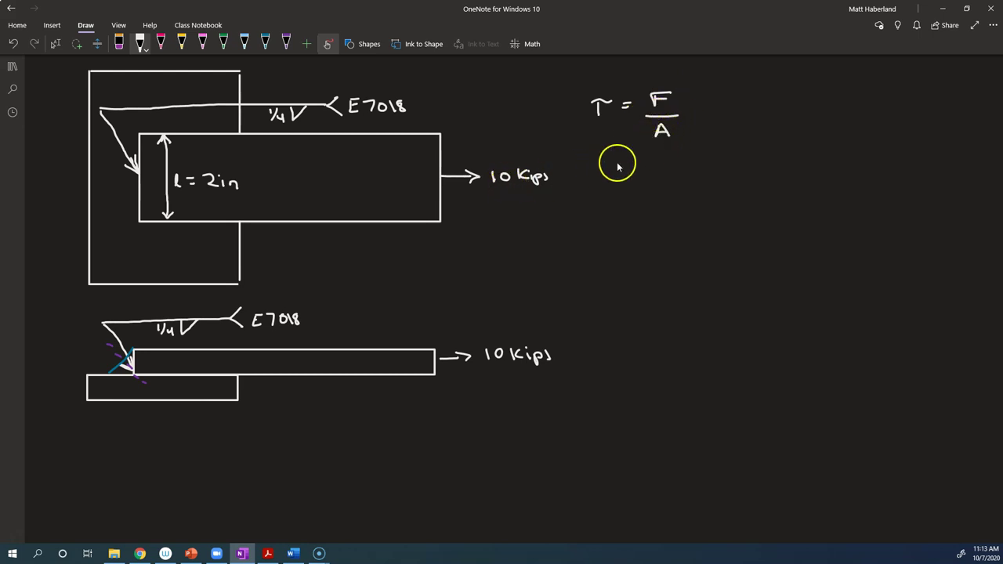
pyautogui.moveTo(595, 181); pyautogui.dragTo(627, 175)
pyautogui.moveTo(615, 182)
pyautogui.mouseDown()
pyautogui.moveTo(639, 174)
pyautogui.moveTo(656, 186)
pyautogui.moveTo(737, 187)
pyautogui.mouseUp()
pyautogui.click(647, 185)
pyautogui.click(724, 180)
# Substitute ¼ and 2 into the area formula to get A = 0.3535 in²
pyautogui.moveTo(617, 212)
pyautogui.mouseDown()
pyautogui.moveTo(648, 208)
pyautogui.moveTo(668, 219)
pyautogui.mouseUp()
pyautogui.click(658, 218)
pyautogui.moveTo(677, 209); pyautogui.dragTo(676, 209)
pyautogui.moveTo(683, 208)
pyautogui.mouseDown()
pyautogui.moveTo(688, 219)
pyautogui.moveTo(704, 214)
pyautogui.mouseUp()
pyautogui.click(700, 212)
pyautogui.moveTo(706, 217)
pyautogui.mouseDown()
pyautogui.moveTo(712, 206)
pyautogui.moveTo(749, 222)
pyautogui.mouseUp()
pyautogui.moveTo(630, 240); pyautogui.dragTo(642, 240)
pyautogui.moveTo(630, 246)
pyautogui.mouseDown()
pyautogui.moveTo(665, 249)
pyautogui.moveTo(726, 249)
pyautogui.mouseUp()
pyautogui.click(663, 249)
pyautogui.moveTo(730, 243); pyautogui.dragTo(743, 249)
pyautogui.moveTo(746, 232); pyautogui.dragTo(751, 237)
# Complete the stress as τ = 10000/0.3535 = 28.29 ksi
pyautogui.moveTo(700, 109); pyautogui.dragTo(710, 108)
pyautogui.moveTo(700, 114); pyautogui.dragTo(736, 110)
pyautogui.moveTo(746, 97); pyautogui.dragTo(774, 99)
pyautogui.moveTo(735, 119)
pyautogui.mouseDown()
pyautogui.moveTo(774, 120)
pyautogui.moveTo(733, 137)
pyautogui.moveTo(771, 139)
pyautogui.mouseUp()
pyautogui.moveTo(776, 130)
pyautogui.mouseDown()
pyautogui.moveTo(795, 138)
pyautogui.moveTo(815, 111)
pyautogui.mouseUp()
pyautogui.moveTo(808, 117)
pyautogui.mouseDown()
pyautogui.moveTo(836, 108)
pyautogui.moveTo(843, 119)
pyautogui.moveTo(919, 116)
pyautogui.mouseUp()
pyautogui.moveTo(927, 107); pyautogui.dragTo(928, 116)
pyautogui.moveTo(936, 108)
pyautogui.mouseDown()
pyautogui.moveTo(933, 116)
pyautogui.moveTo(945, 115)
pyautogui.mouseUp()
pyautogui.click(946, 104)
# Begin the allowable-stress check τ ≤ 0.3·Sut =
pyautogui.moveTo(620, 299); pyautogui.dragTo(635, 297)
pyautogui.moveTo(628, 298)
pyautogui.mouseDown()
pyautogui.moveTo(630, 308)
pyautogui.moveTo(663, 308)
pyautogui.mouseUp()
pyautogui.moveTo(654, 312); pyautogui.dragTo(665, 312)
pyautogui.moveTo(687, 297)
pyautogui.mouseDown()
pyautogui.moveTo(749, 310)
pyautogui.moveTo(762, 303)
pyautogui.mouseUp()
pyautogui.click(693, 305)
pyautogui.click(718, 302)
pyautogui.moveTo(779, 295); pyautogui.dragTo(789, 294)
pyautogui.moveTo(779, 300); pyautogui.dragTo(788, 299)
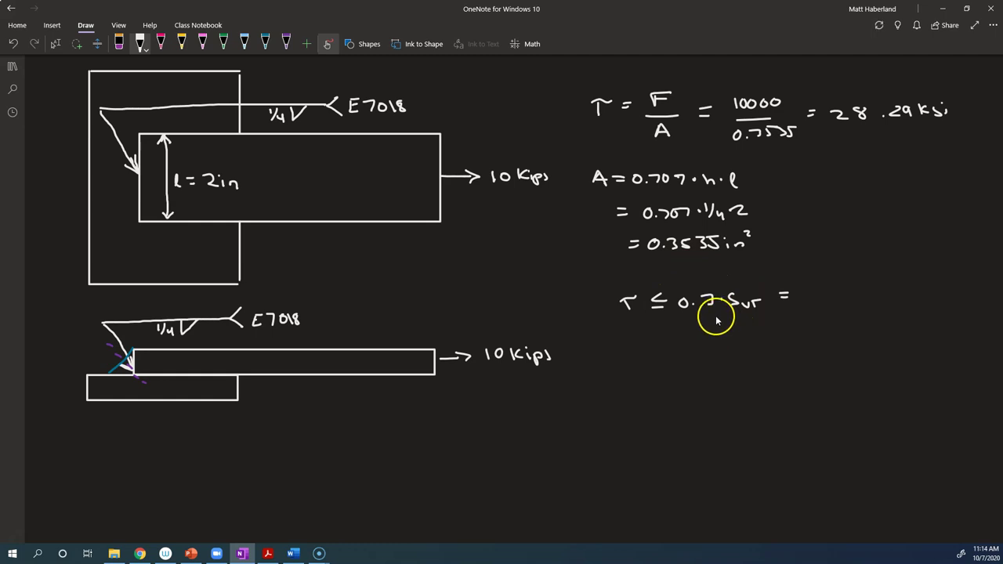
# Write 21 ksi as the E7018 allowable stress, cross it out, and start τ = 0.3 Sut below
pyautogui.scroll(10, 739, 312)
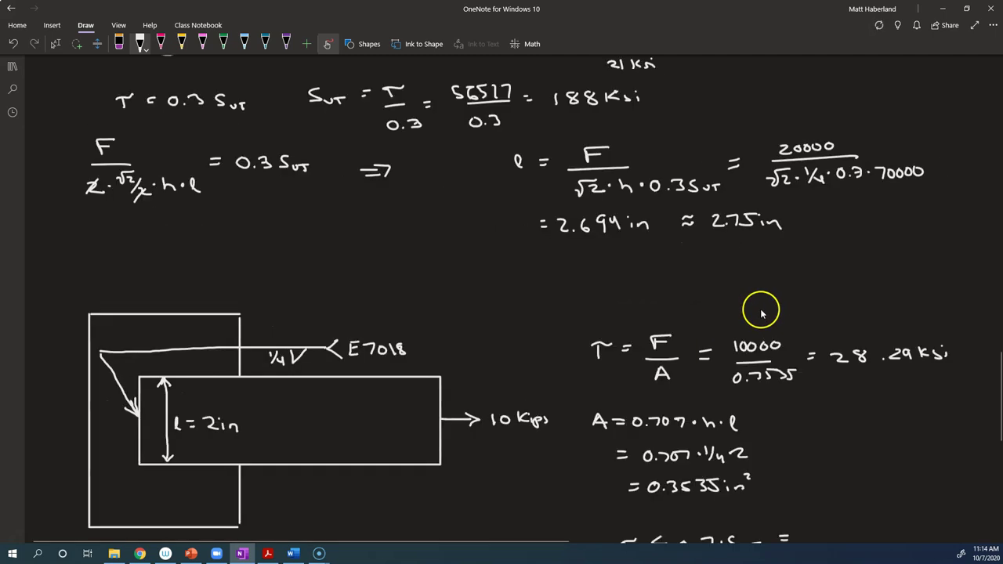
pyautogui.scroll(-10, 619, 333)
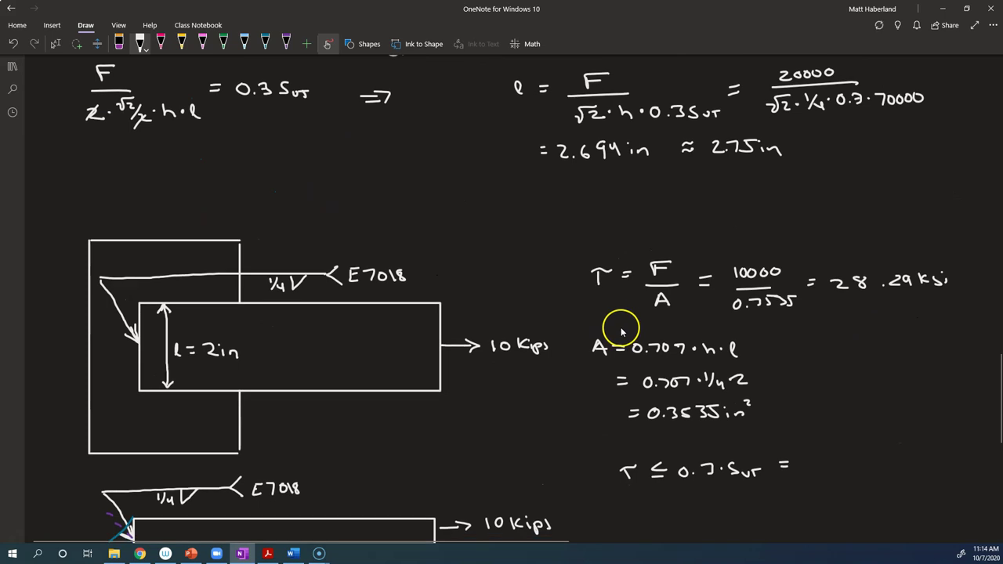
pyautogui.moveTo(808, 376); pyautogui.dragTo(865, 381)
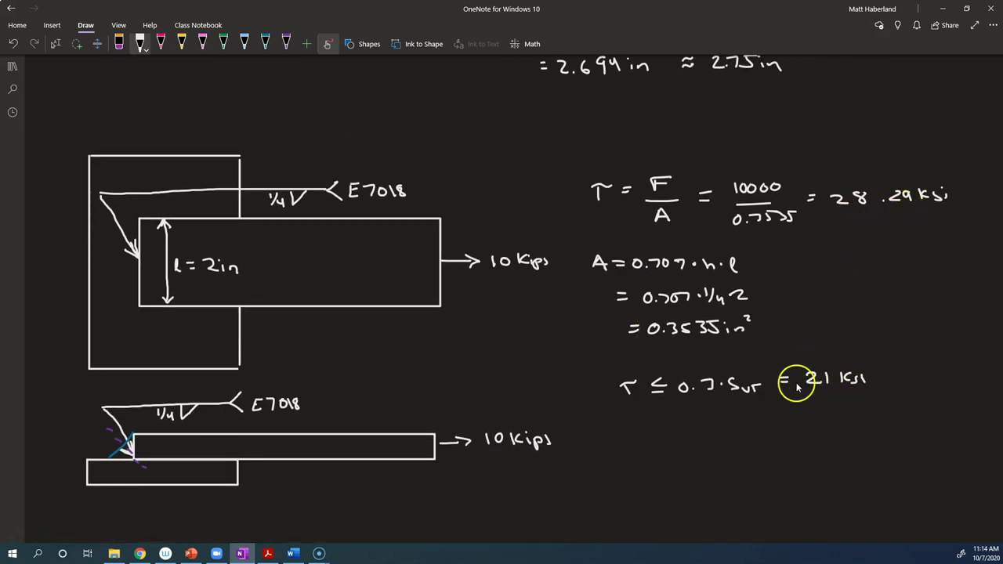
pyautogui.moveTo(895, 374); pyautogui.dragTo(913, 386)
pyautogui.moveTo(915, 371); pyautogui.dragTo(896, 393)
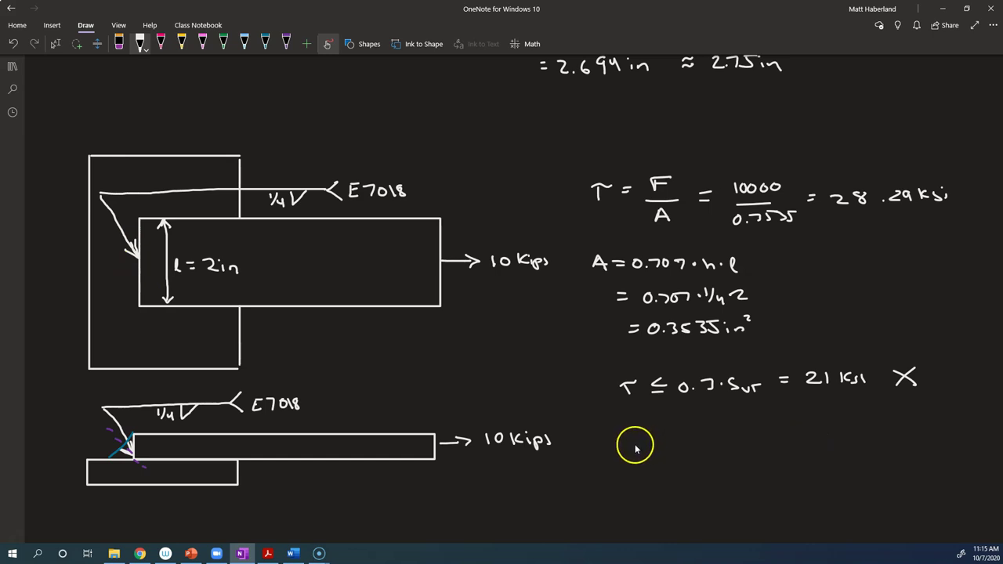
pyautogui.moveTo(630, 440); pyautogui.dragTo(762, 444)
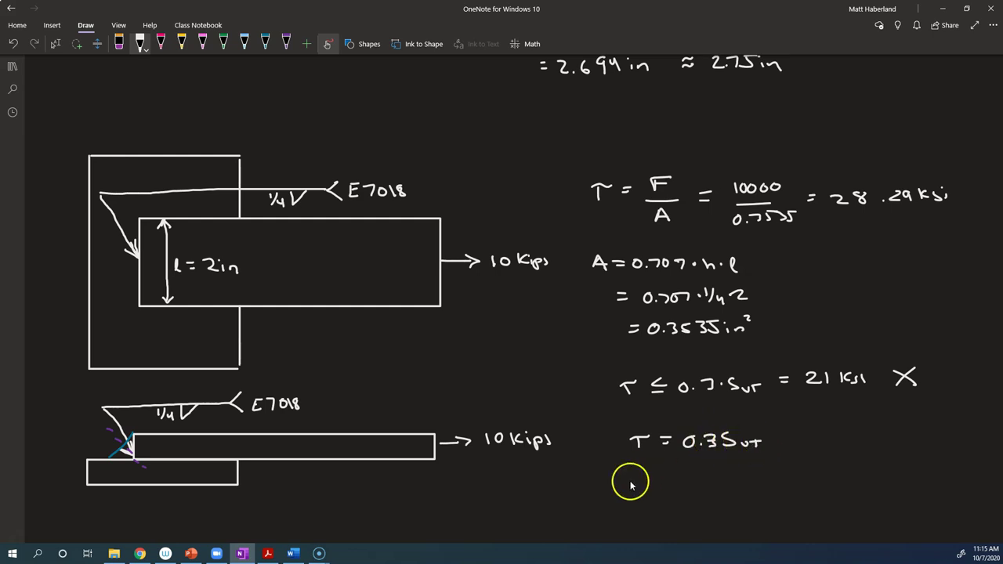
# Solve Sut = τ/0.3 = 28.29 ksi/0.3 = 94.3 ksi and label the electrode E100x below
pyautogui.moveTo(631, 485)
pyautogui.mouseDown()
pyautogui.moveTo(721, 475)
pyautogui.moveTo(743, 508)
pyautogui.moveTo(755, 484)
pyautogui.mouseUp()
pyautogui.moveTo(748, 491)
pyautogui.mouseDown()
pyautogui.moveTo(781, 485)
pyautogui.moveTo(787, 472)
pyautogui.mouseUp()
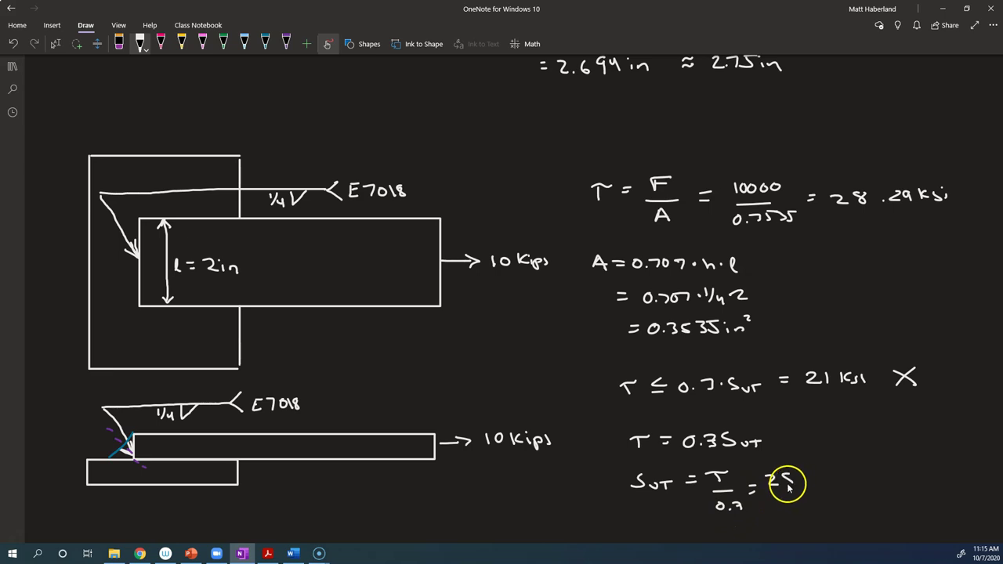
pyautogui.click(800, 487)
pyautogui.moveTo(823, 475)
pyautogui.mouseDown()
pyautogui.moveTo(821, 487)
pyautogui.moveTo(845, 482)
pyautogui.mouseUp()
pyautogui.moveTo(788, 494)
pyautogui.mouseDown()
pyautogui.moveTo(815, 492)
pyautogui.moveTo(797, 502)
pyautogui.moveTo(817, 512)
pyautogui.mouseUp()
pyautogui.moveTo(862, 485); pyautogui.dragTo(873, 483)
pyautogui.moveTo(863, 491)
pyautogui.mouseDown()
pyautogui.moveTo(900, 483)
pyautogui.moveTo(898, 494)
pyautogui.moveTo(975, 492)
pyautogui.mouseUp()
pyautogui.click(933, 487)
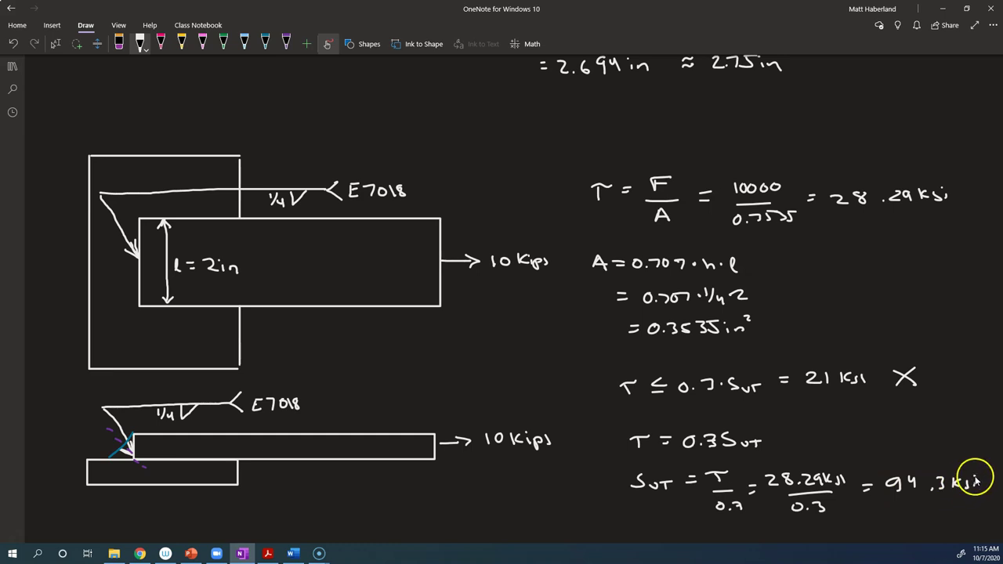
pyautogui.scroll(-3, 969, 476)
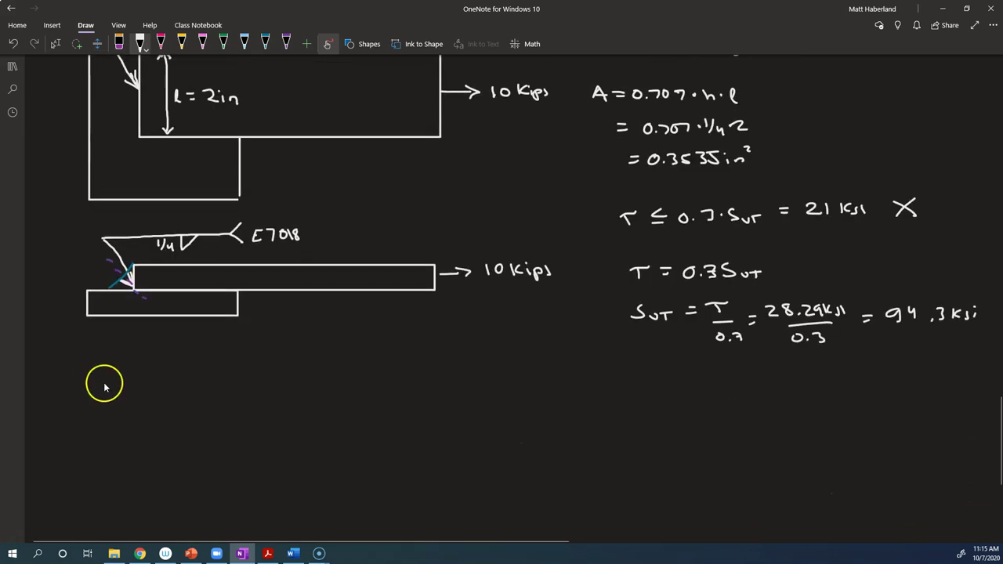
pyautogui.moveTo(640, 375)
pyautogui.mouseDown()
pyautogui.moveTo(639, 388)
pyautogui.moveTo(655, 388)
pyautogui.moveTo(655, 375)
pyautogui.moveTo(665, 387)
pyautogui.moveTo(691, 378)
pyautogui.moveTo(709, 388)
pyautogui.mouseUp()
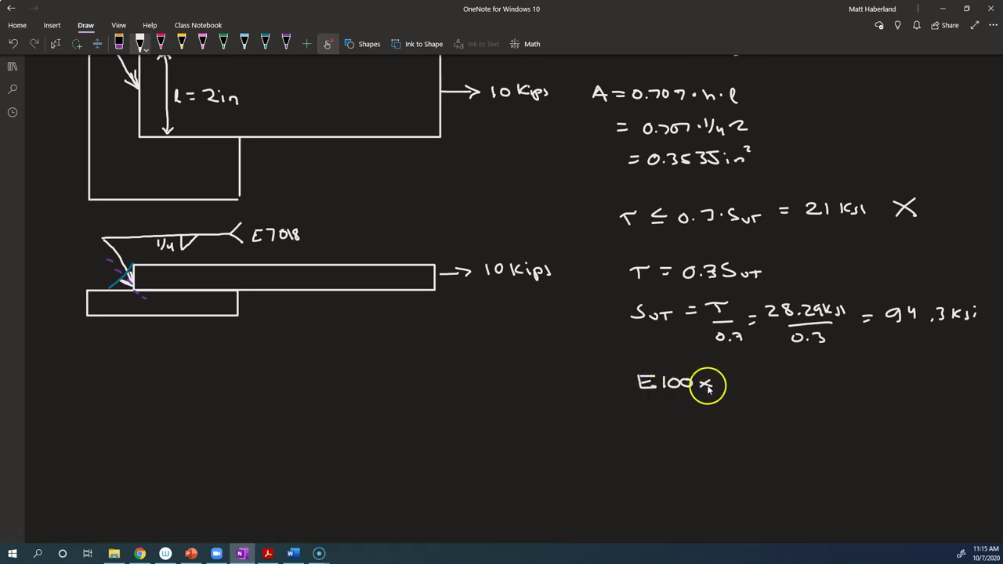